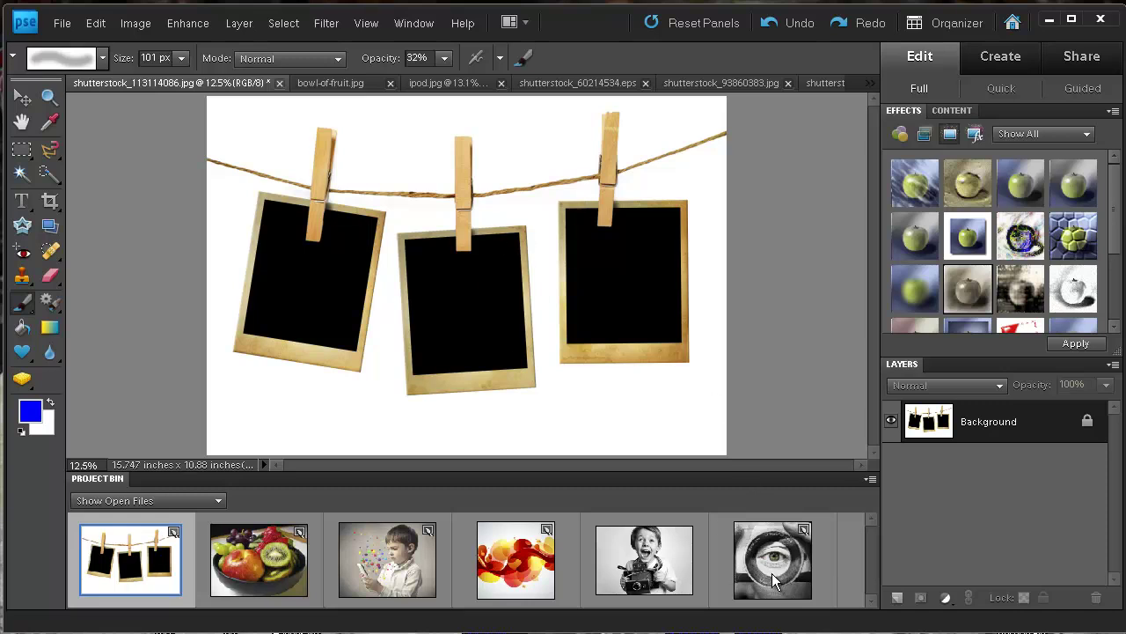
Make the black-and-white eye photo from the Project Bin the active document and select all of it.
drag(772, 572, 771, 579)
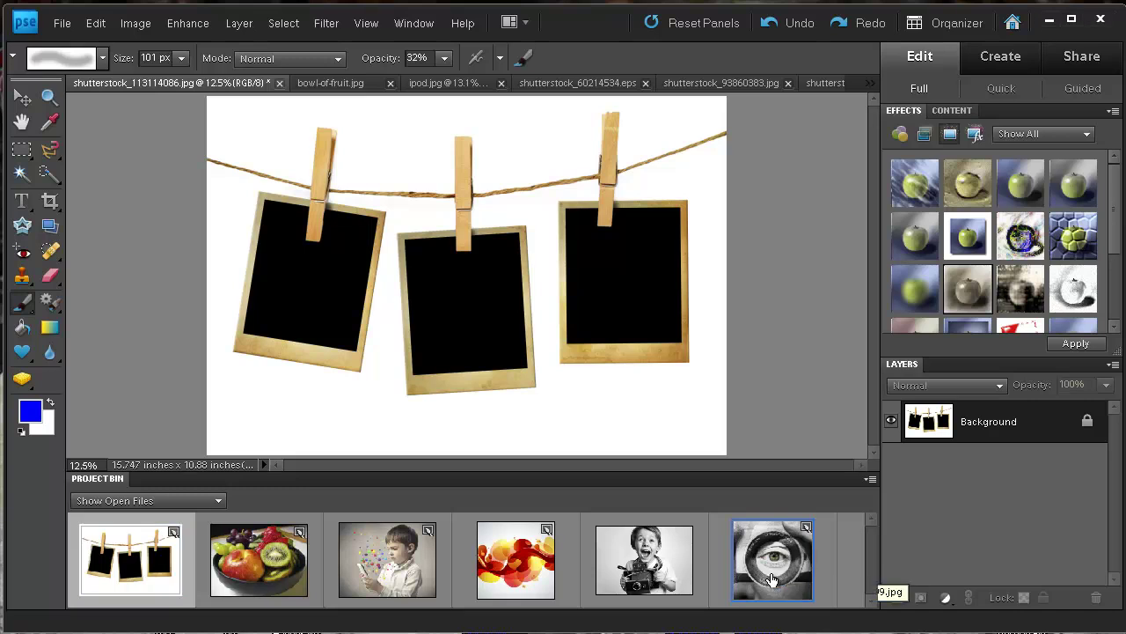
click(771, 579)
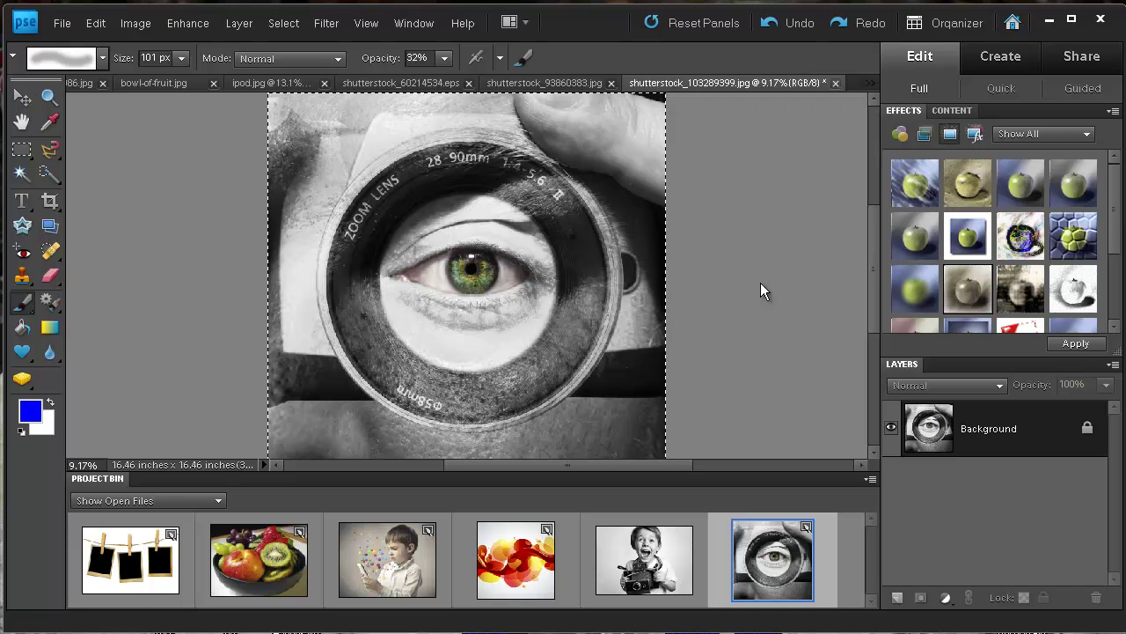
click(286, 24)
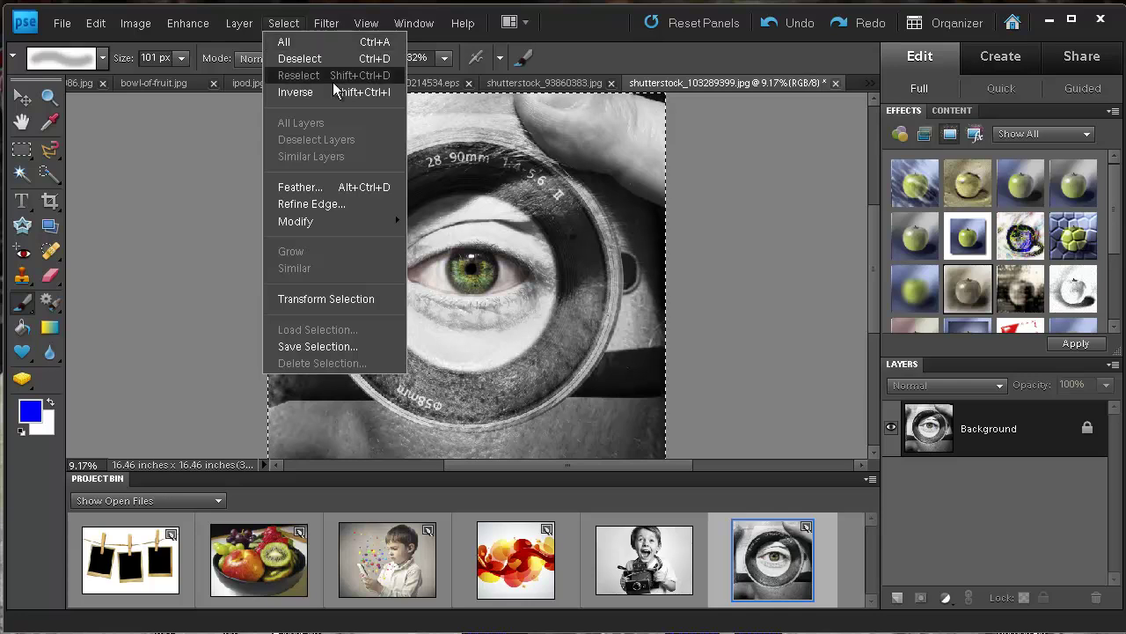
click(209, 199)
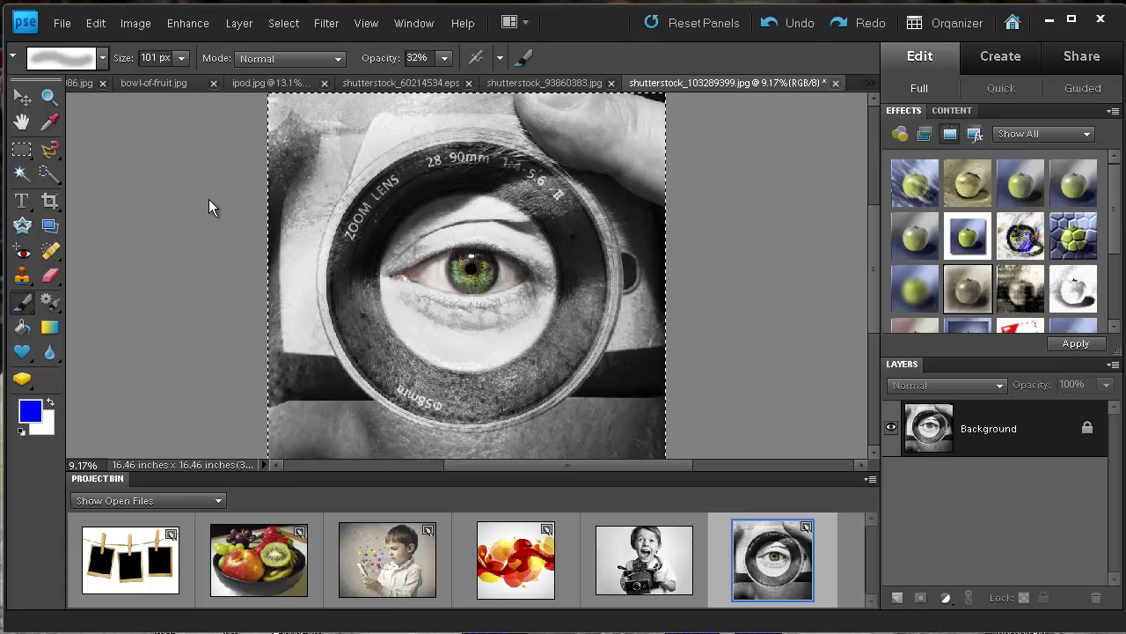
Use the Move tool to shift the eye photo (Layer 1) down so the clothespins show above it.
click(22, 97)
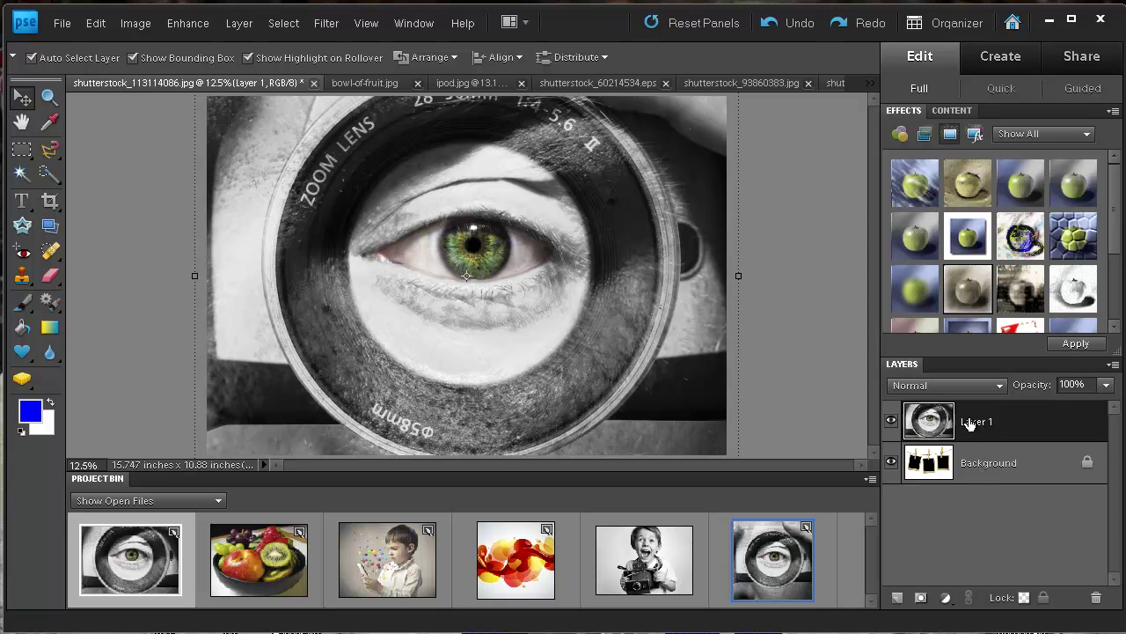
drag(467, 275, 540, 358)
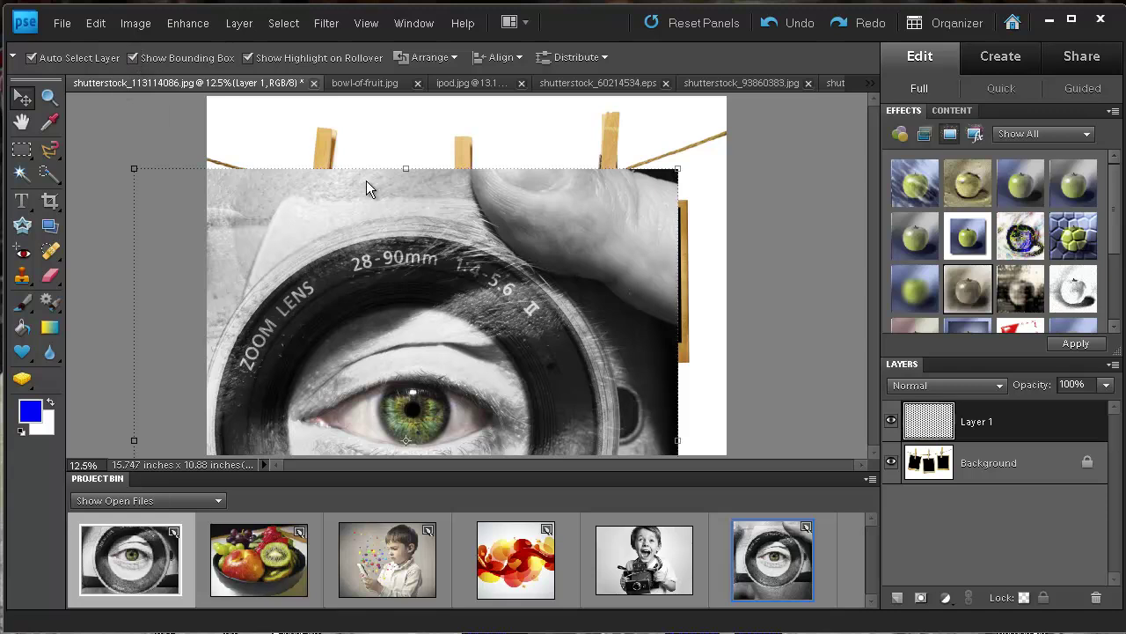
Scale the eye photo down to about 28% and move it over the middle polaroid.
click(134, 57)
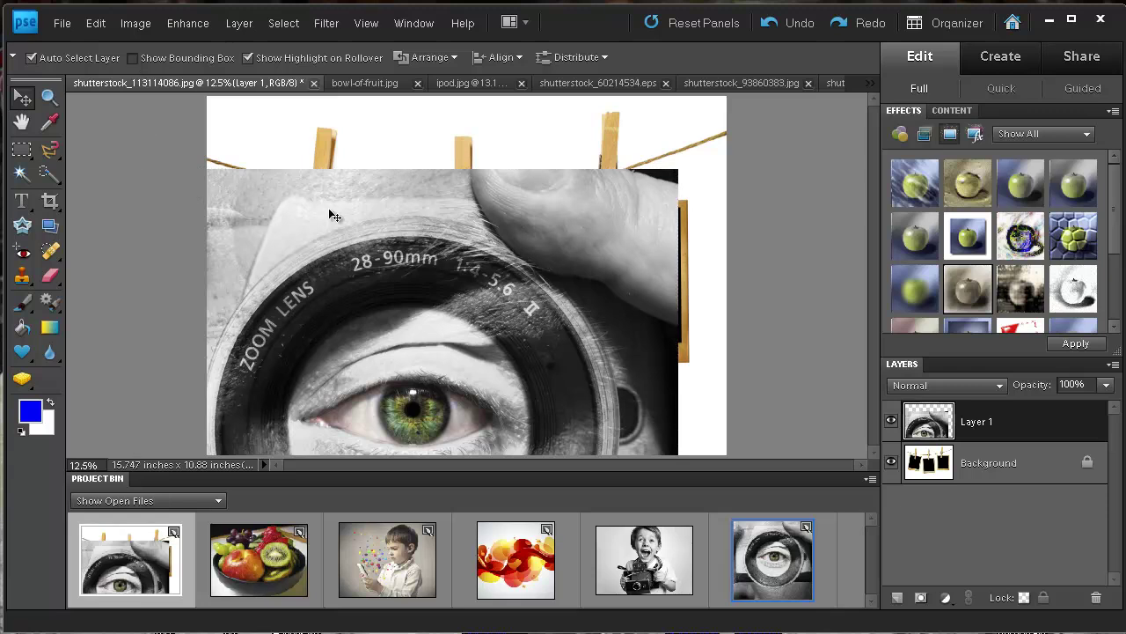
click(131, 58)
drag(676, 171, 560, 293)
drag(466, 356, 618, 206)
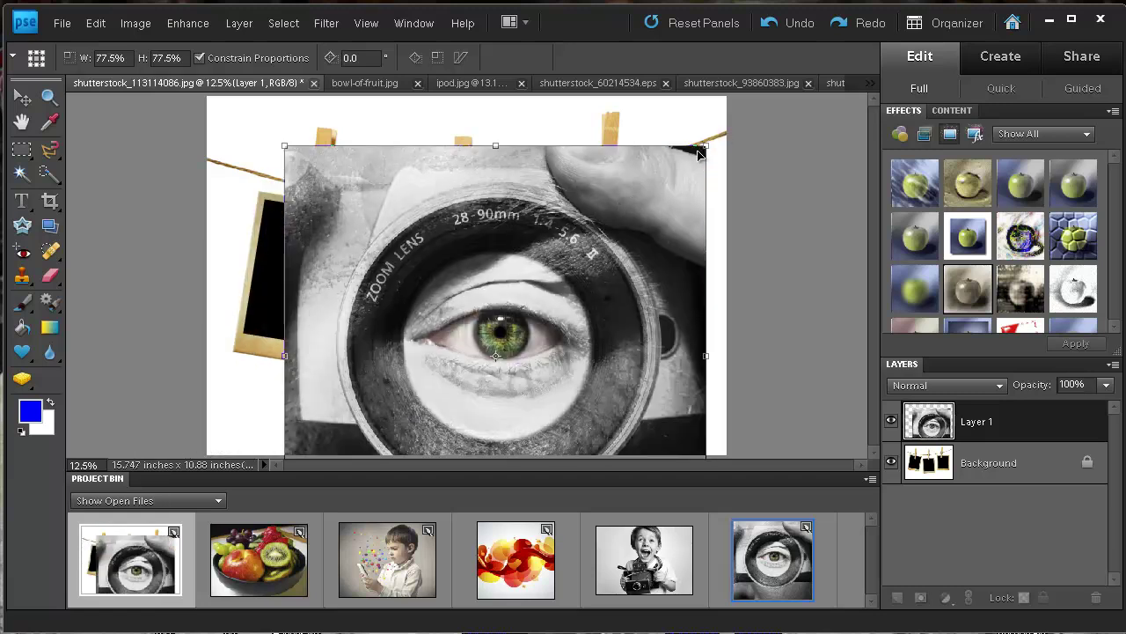
drag(708, 147, 528, 326)
drag(451, 387, 516, 233)
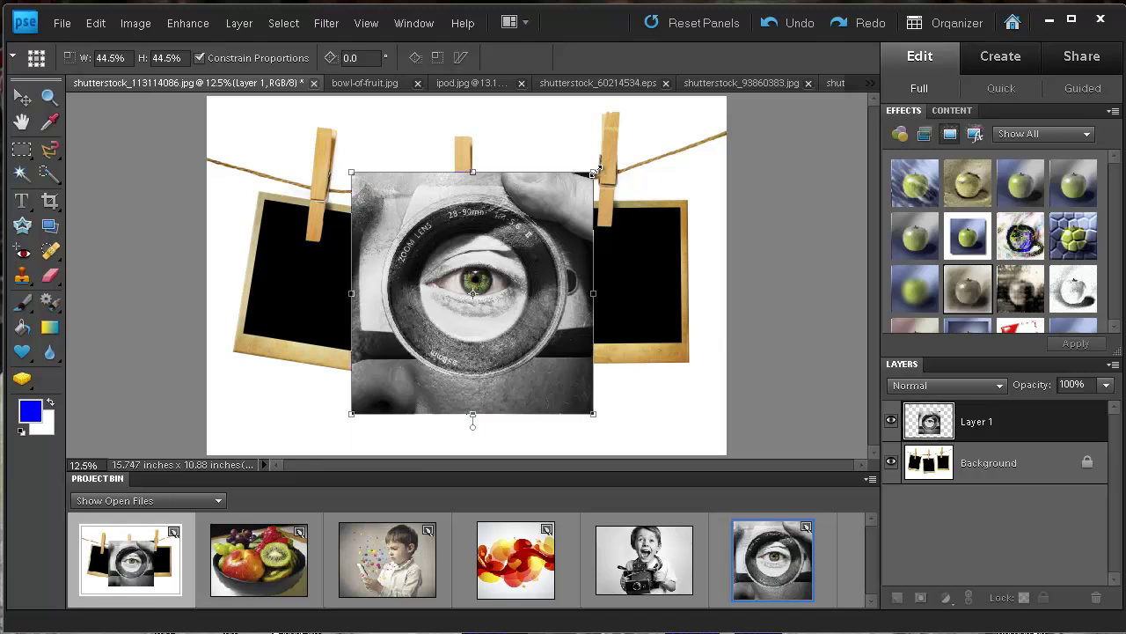
drag(576, 199, 516, 273)
drag(452, 325, 501, 279)
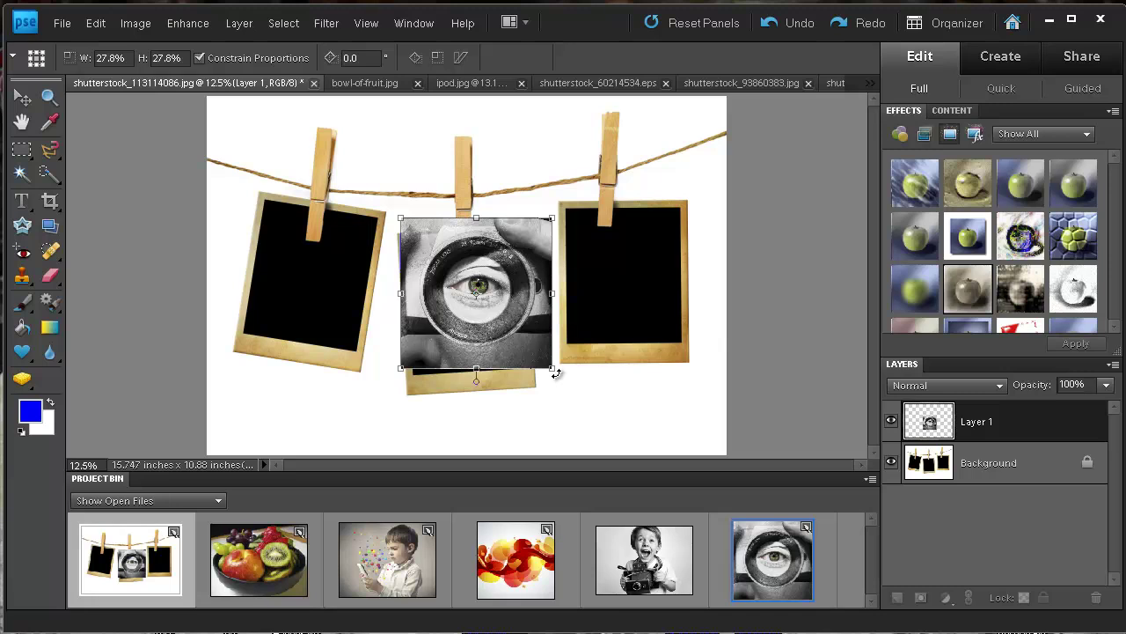
Tilt the eye photo about -4°, fit it to the middle frame, and commit the transform.
drag(556, 371, 531, 359)
key(shift)
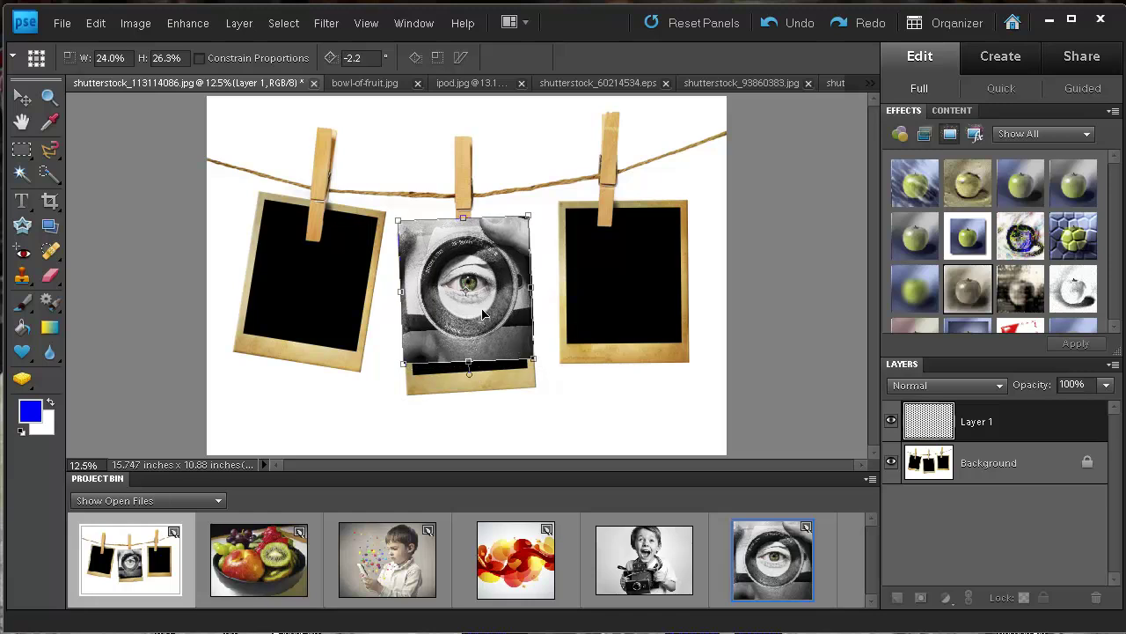
drag(482, 313, 483, 331)
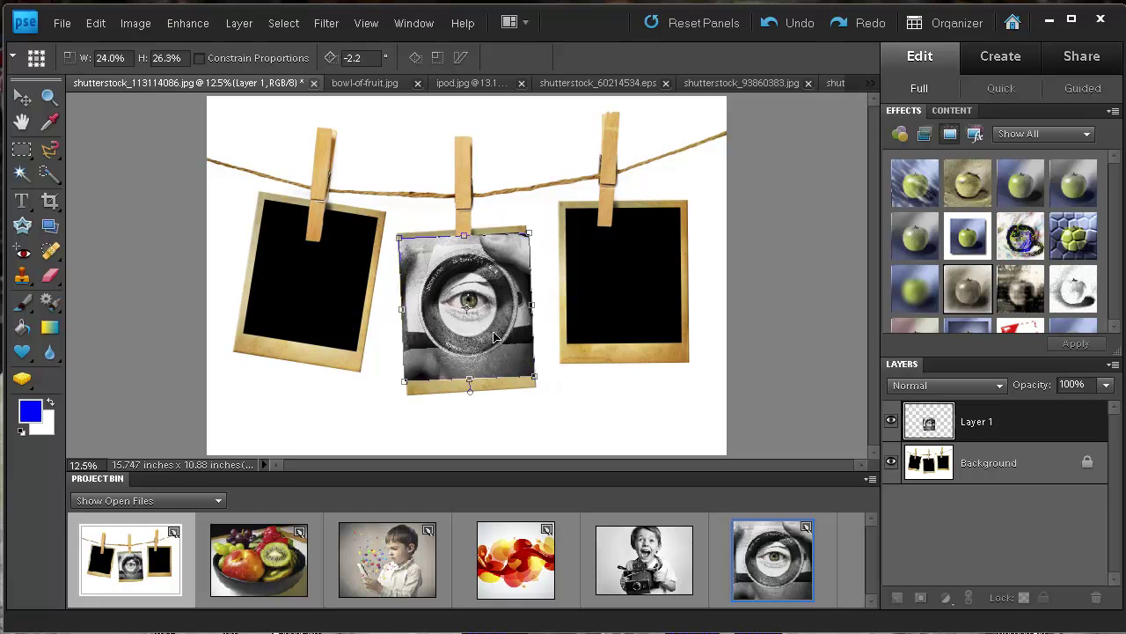
drag(534, 379, 535, 372)
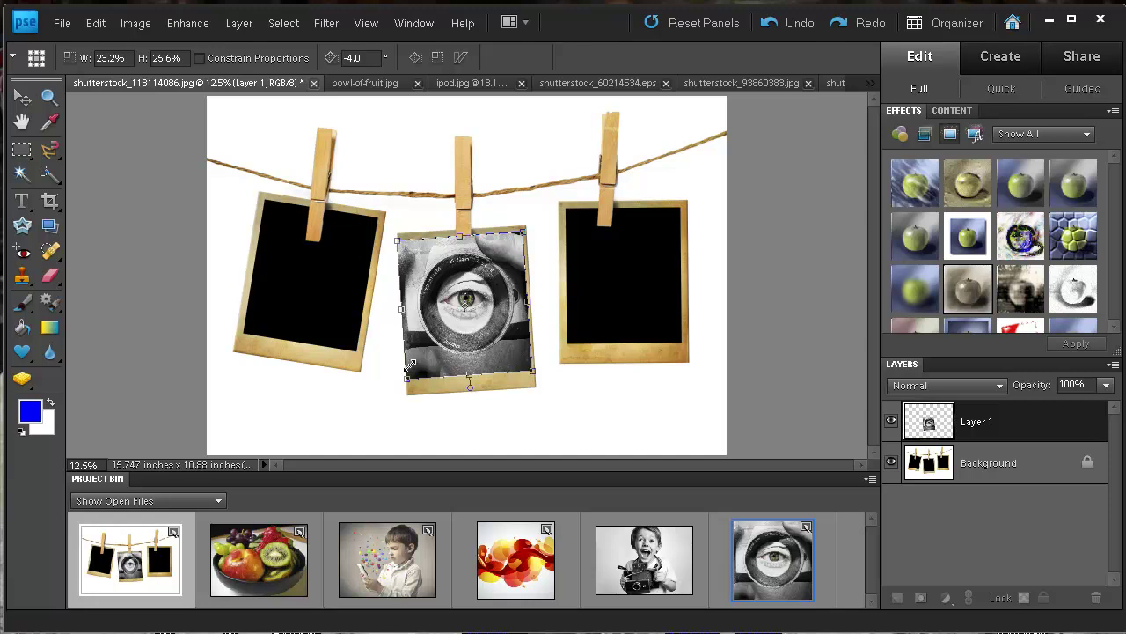
drag(406, 380, 410, 380)
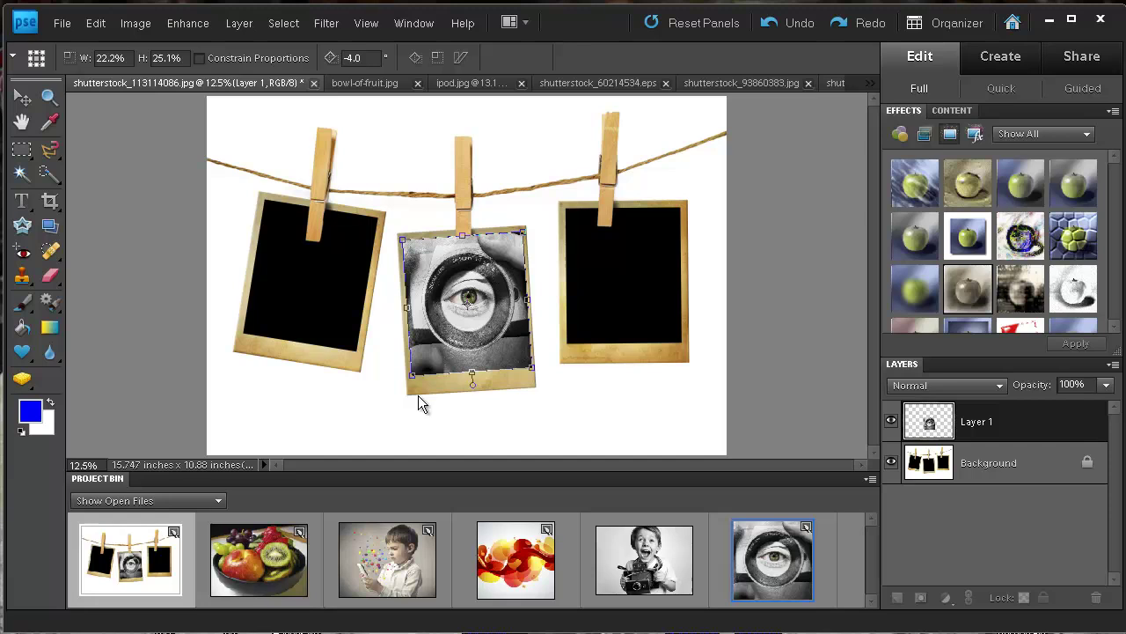
key(Return)
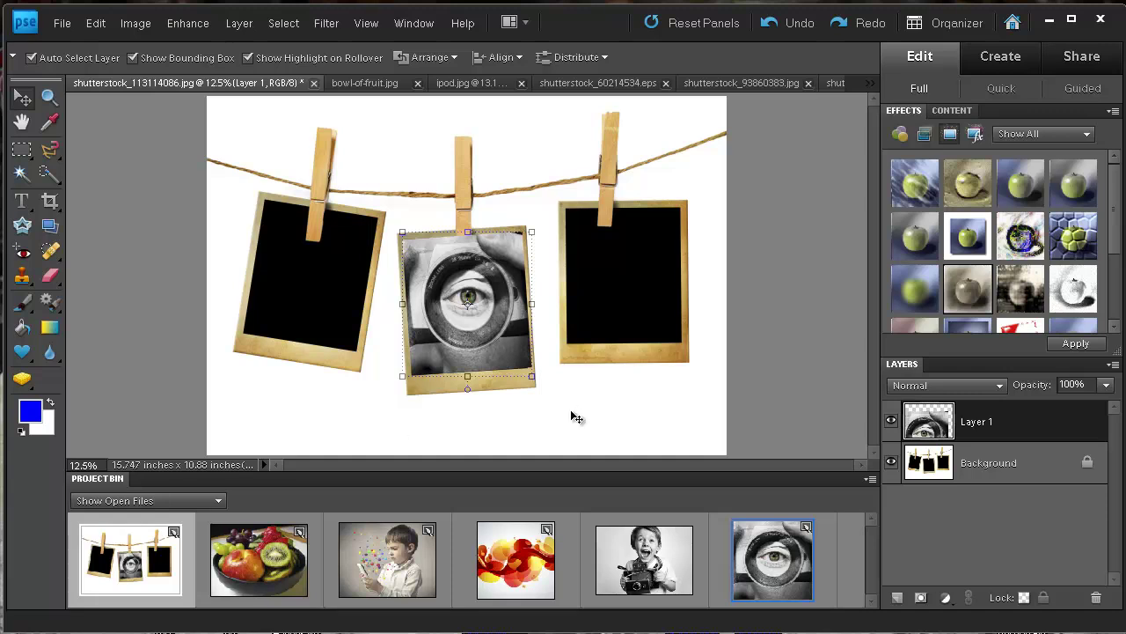
Select the Background layer and zoom the collage in to 25% with Ctrl+=.
click(548, 282)
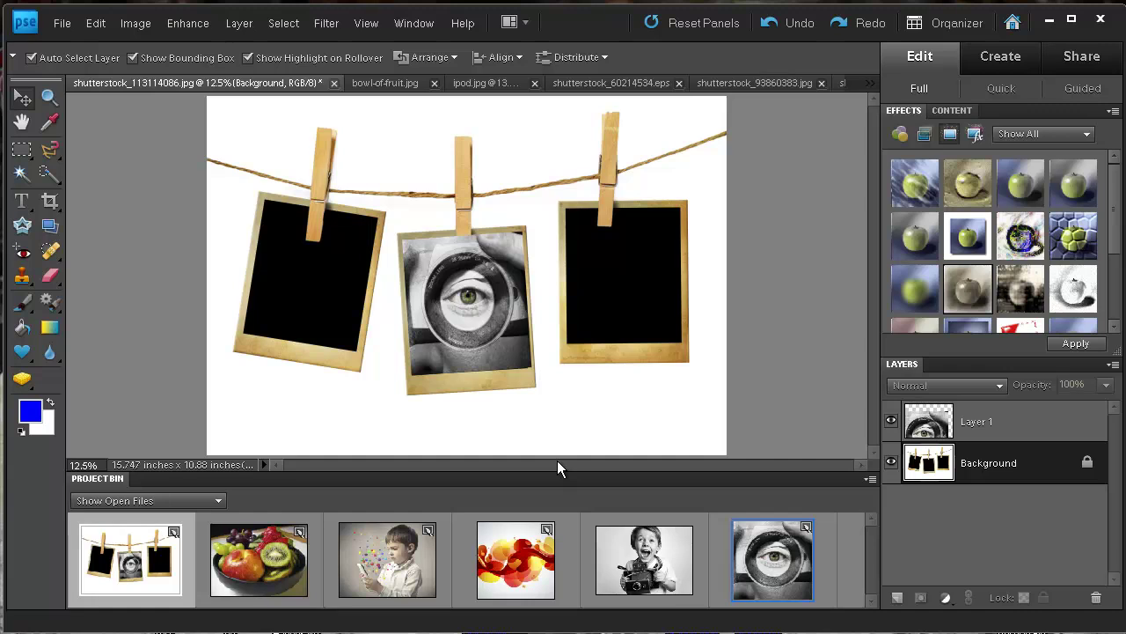
click(367, 28)
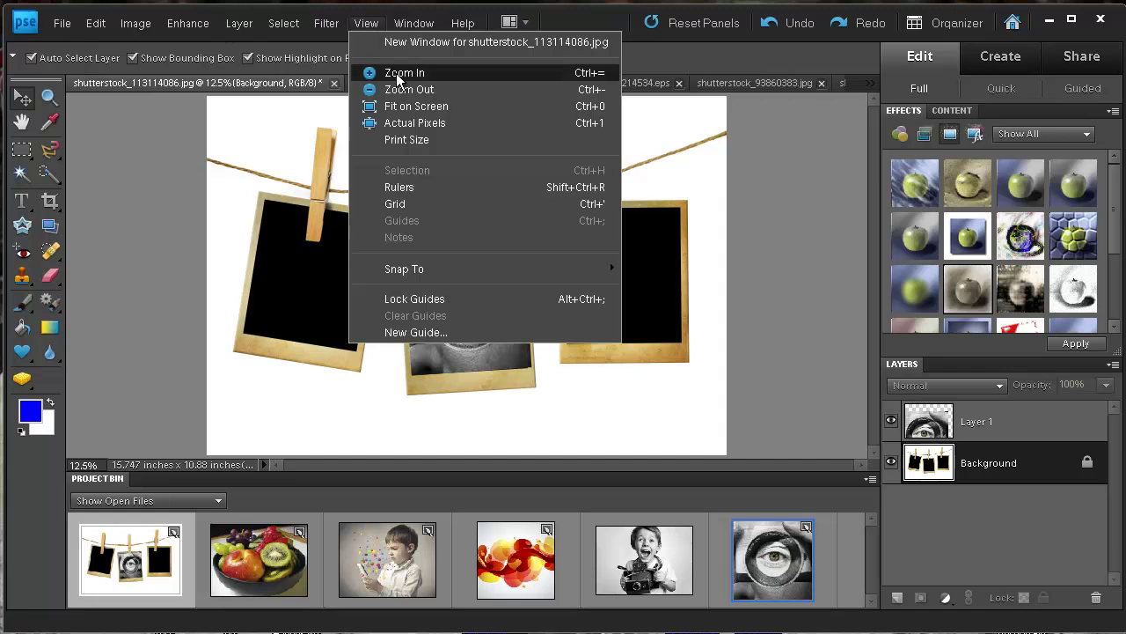
click(116, 278)
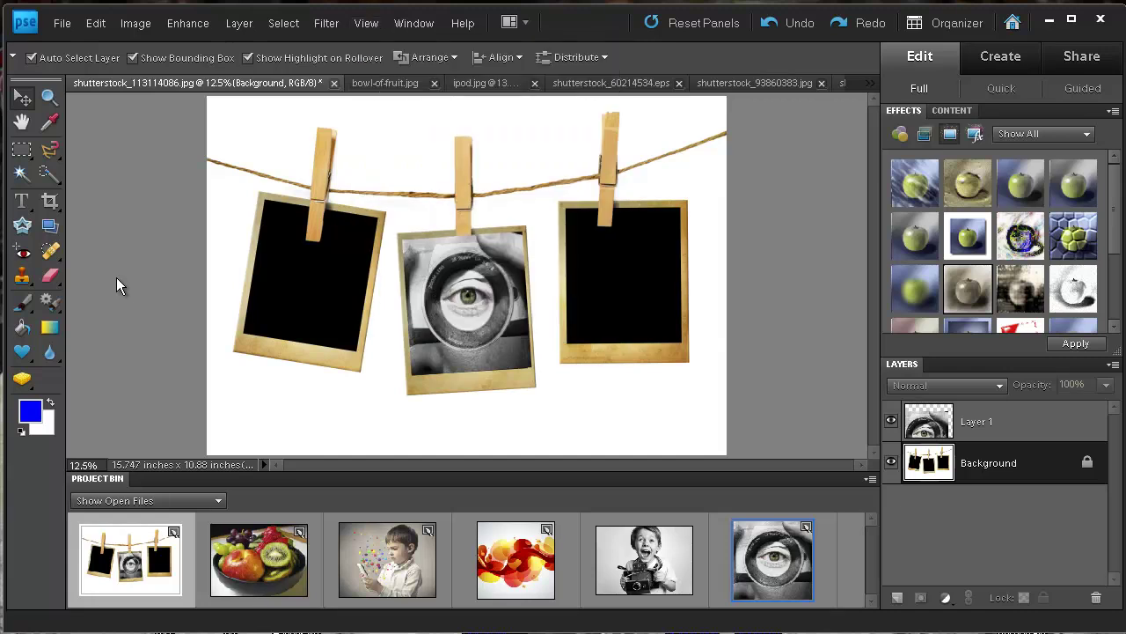
key(ctrl+plus)
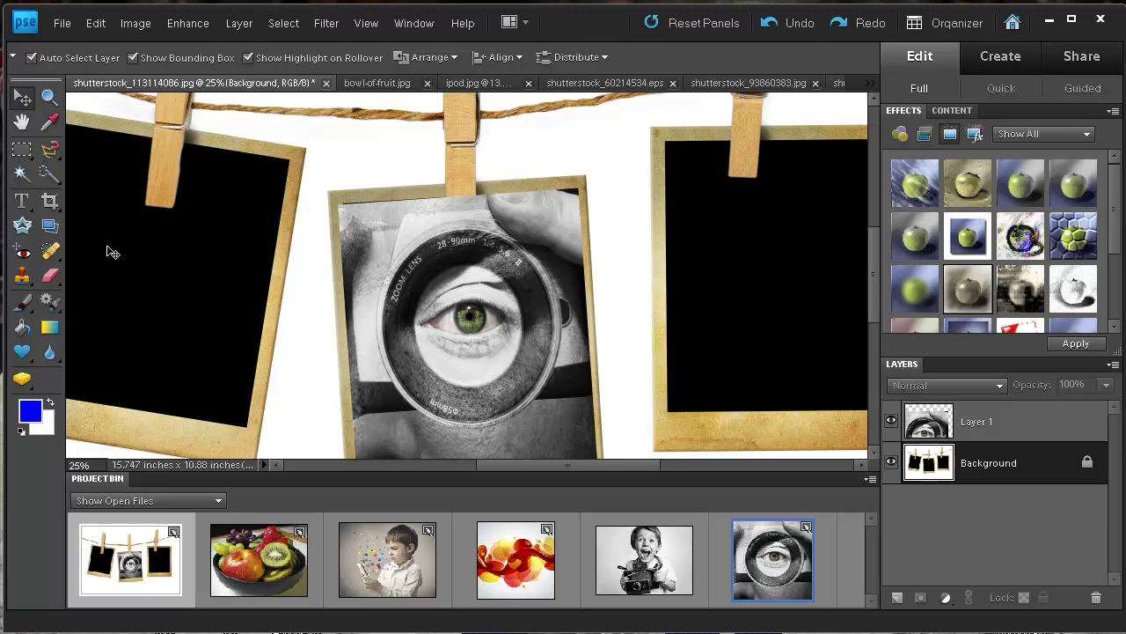
Erase Layer 1's top edge around the middle clothespin so it shows in front.
click(48, 278)
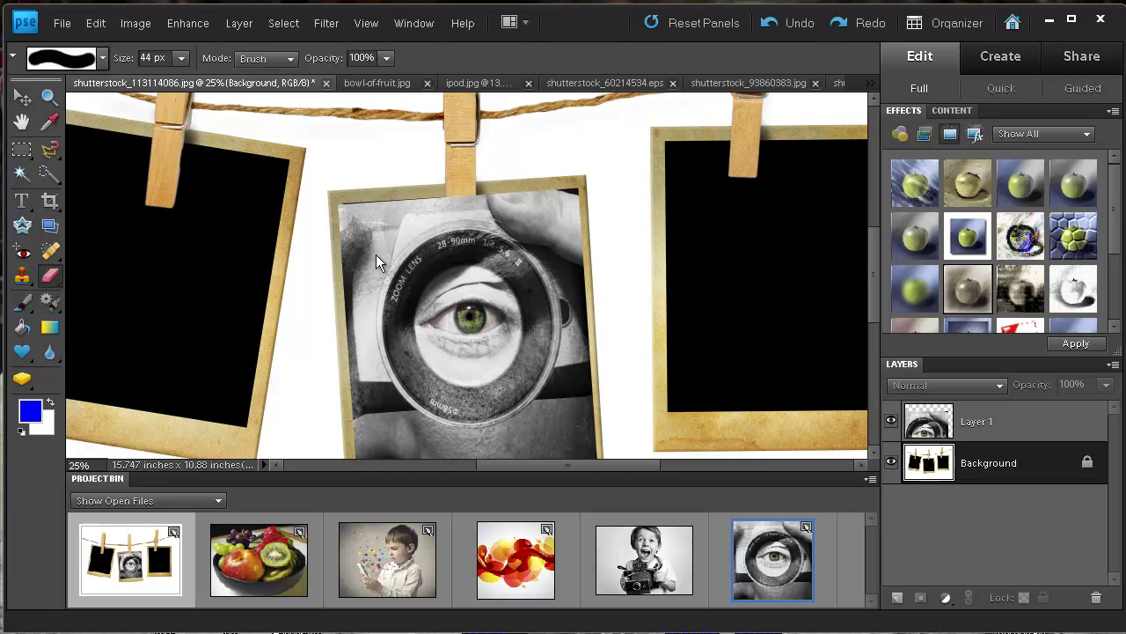
click(455, 196)
click(1056, 421)
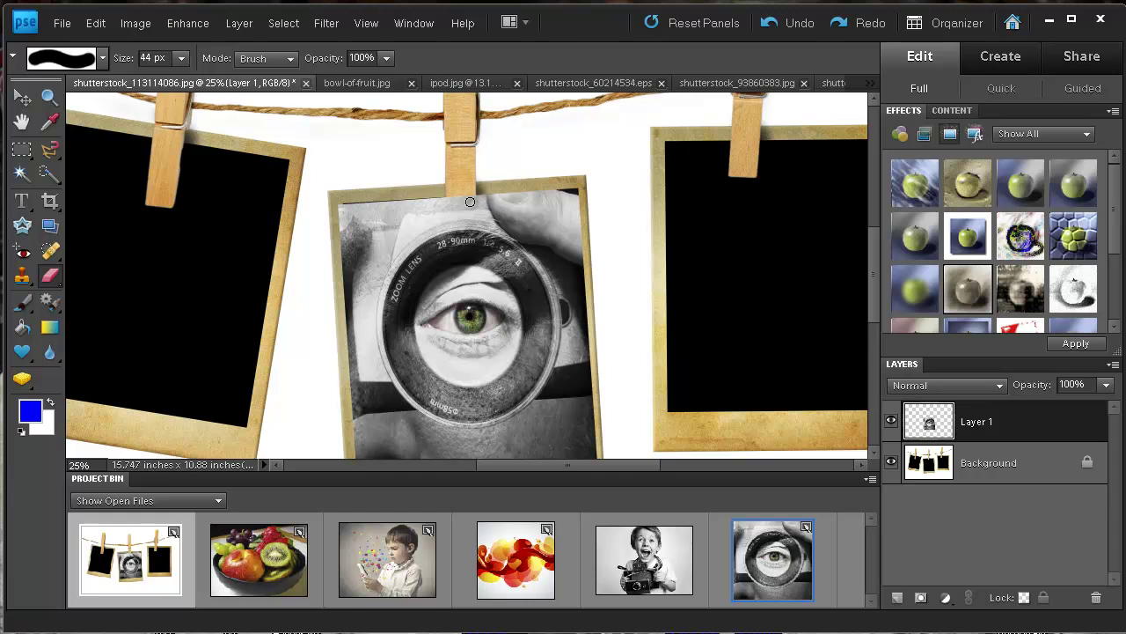
mouse_move(470, 202)
mouse_down()
mouse_move(451, 217)
mouse_move(480, 203)
mouse_move(484, 221)
mouse_move(474, 215)
mouse_move(493, 199)
mouse_move(490, 210)
mouse_up()
Add a white layer mask to the eye photo's Layer 1 and pick the Brush tool.
click(921, 598)
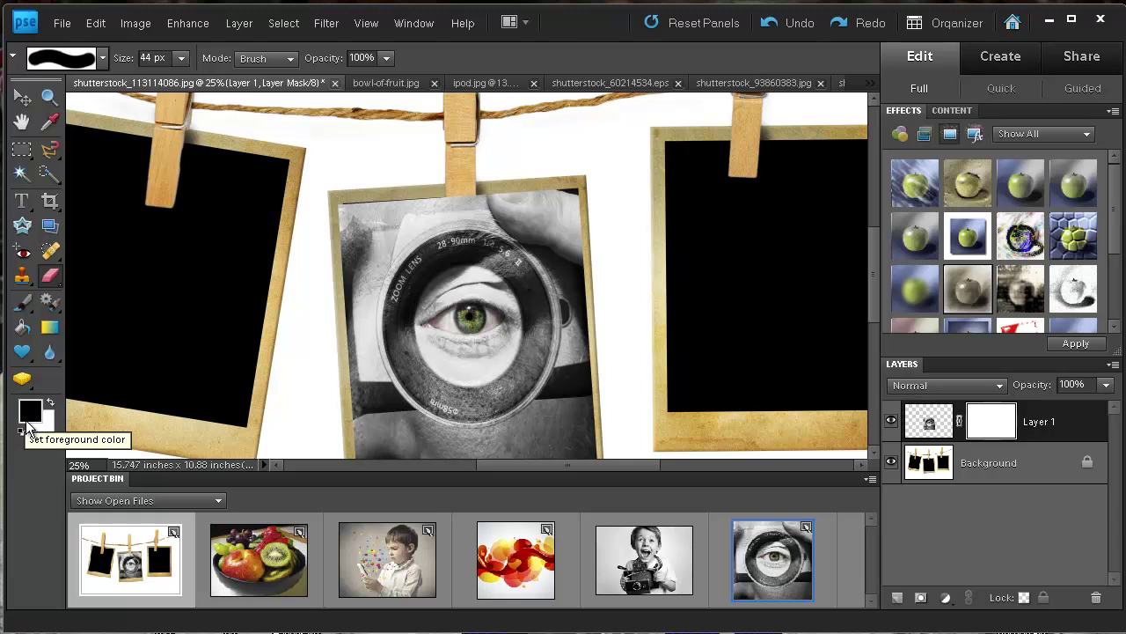
click(24, 306)
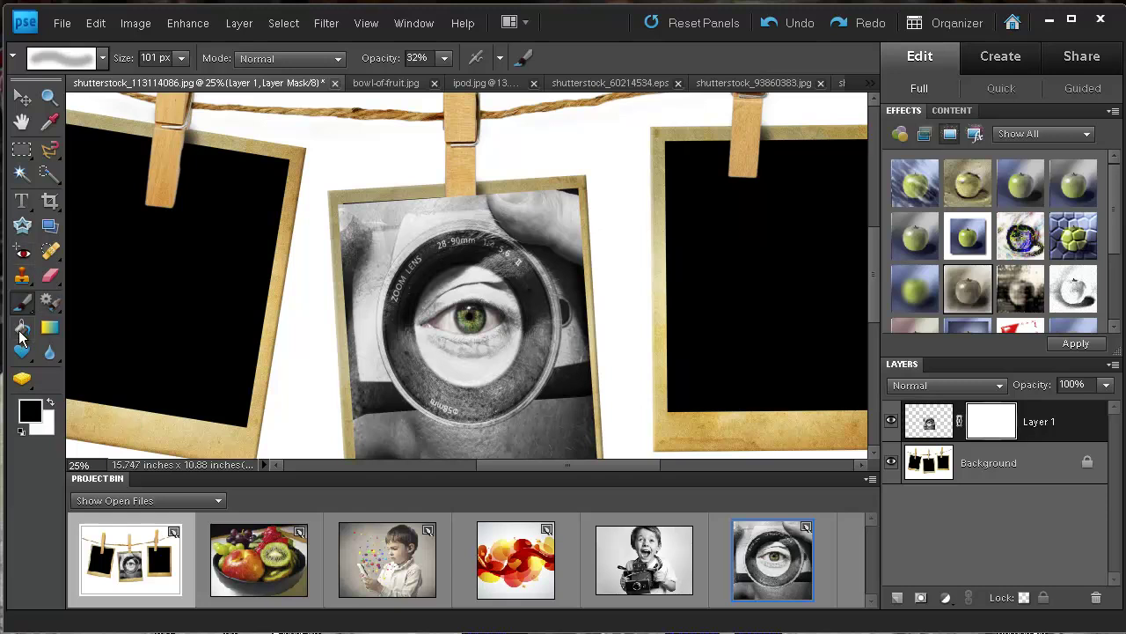
Choose a 100 px soft round brush and paint black on the mask at the clothespin's base.
click(102, 58)
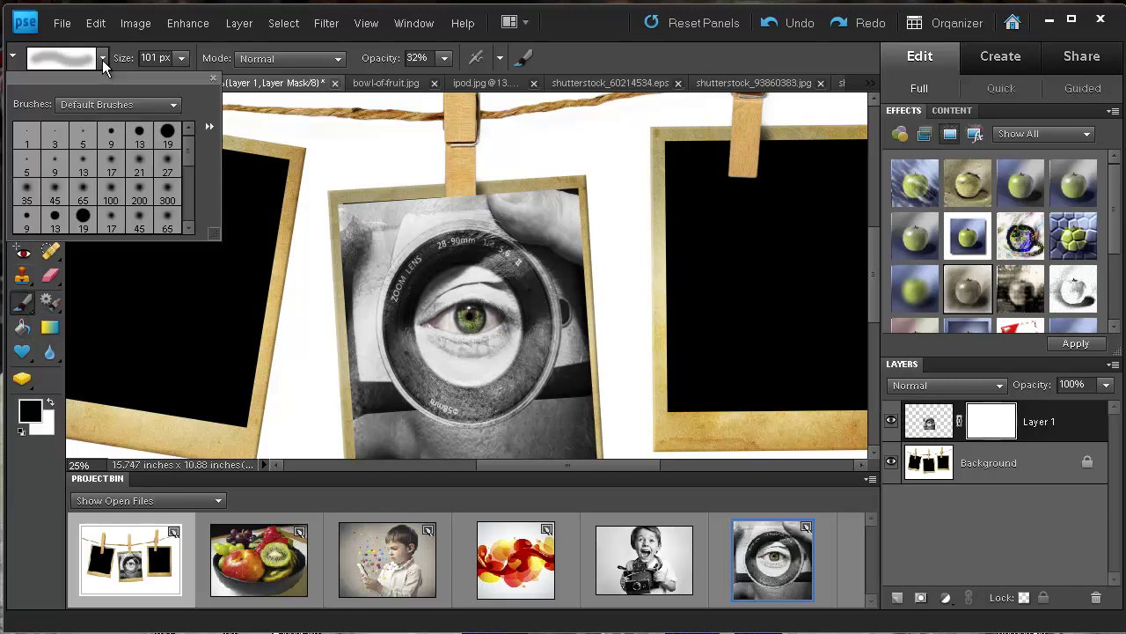
click(112, 201)
click(455, 195)
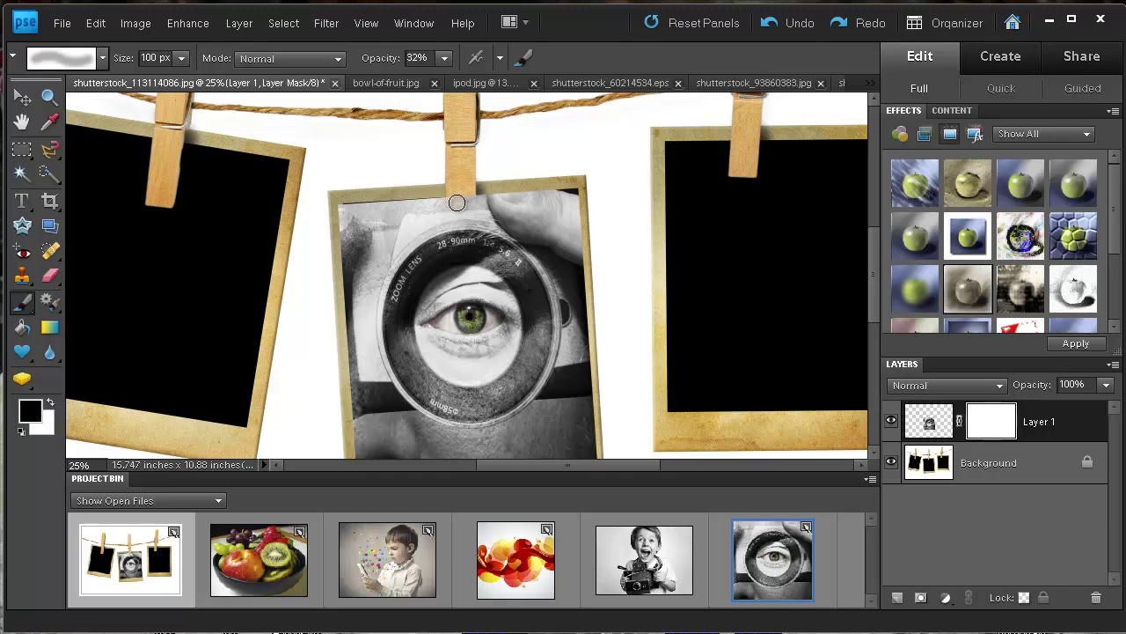
mouse_move(455, 203)
mouse_down()
mouse_move(466, 185)
mouse_move(467, 210)
mouse_move(453, 215)
mouse_move(462, 204)
mouse_up()
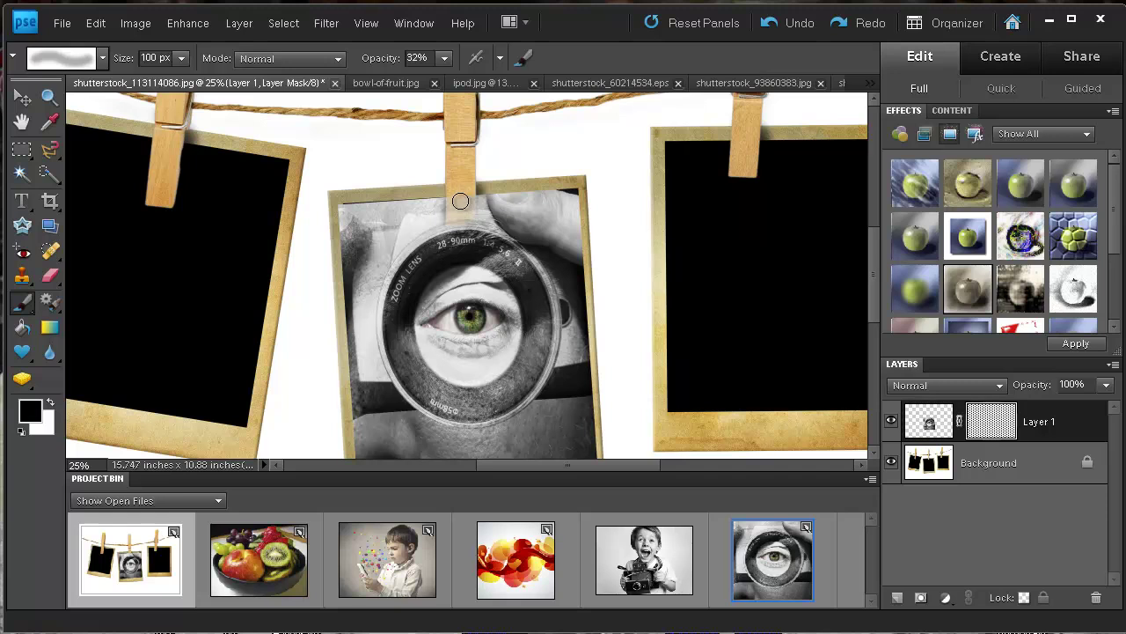
Raise brush opacity to 100% and paint white to restore the lens top.
click(445, 58)
drag(442, 76, 517, 99)
mouse_move(462, 190)
mouse_down()
mouse_move(473, 208)
mouse_move(456, 208)
mouse_move(449, 225)
mouse_move(465, 195)
mouse_move(464, 204)
mouse_up()
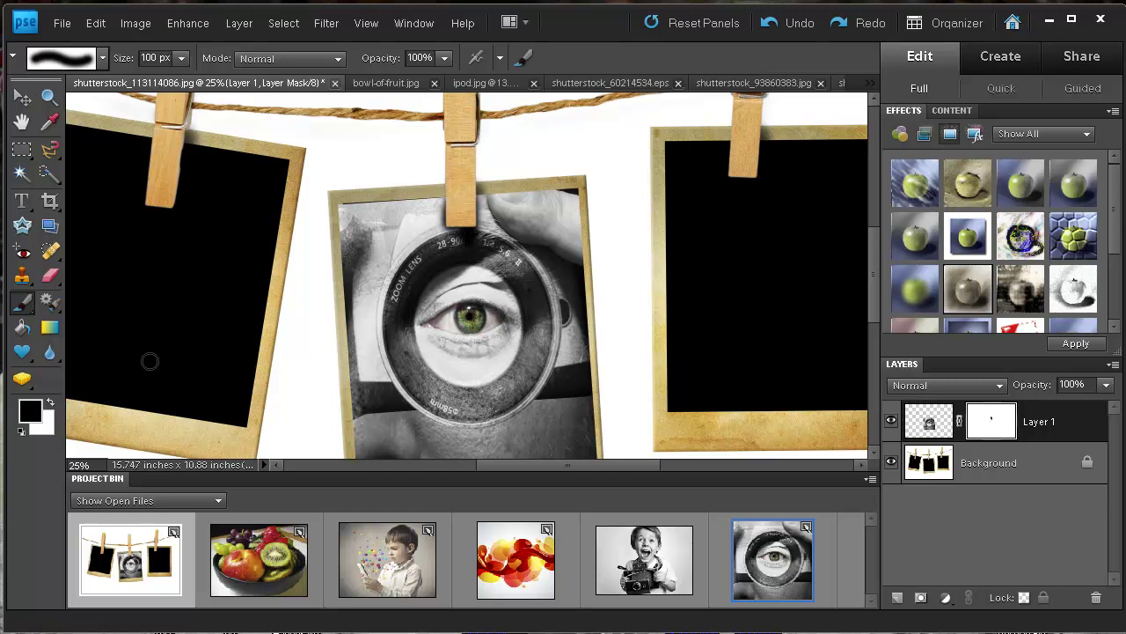
click(50, 402)
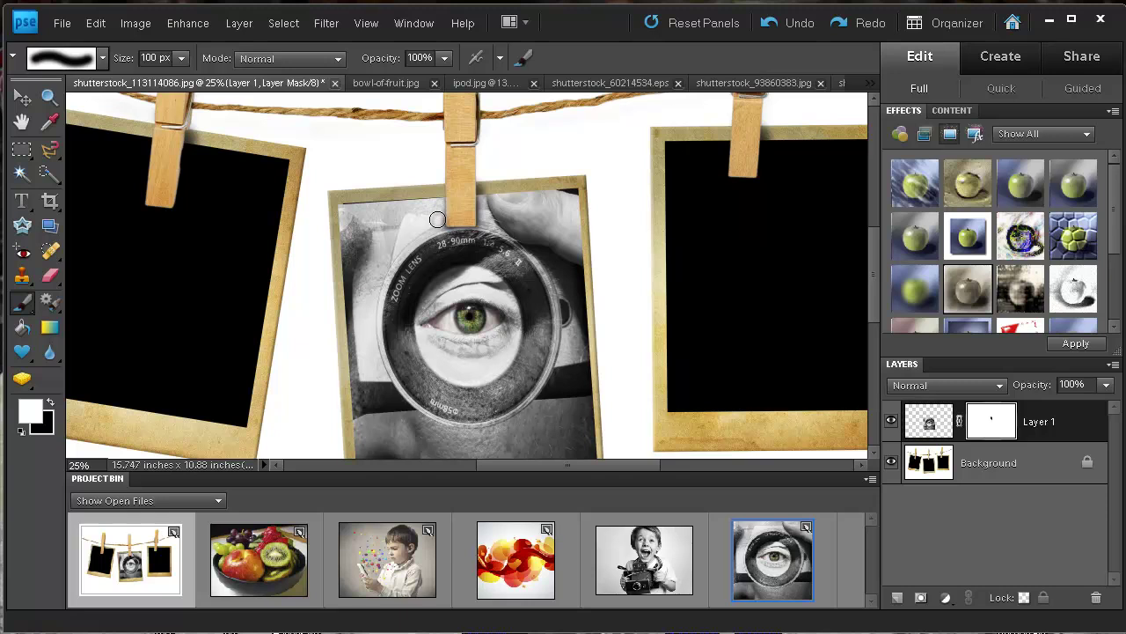
drag(435, 228, 432, 231)
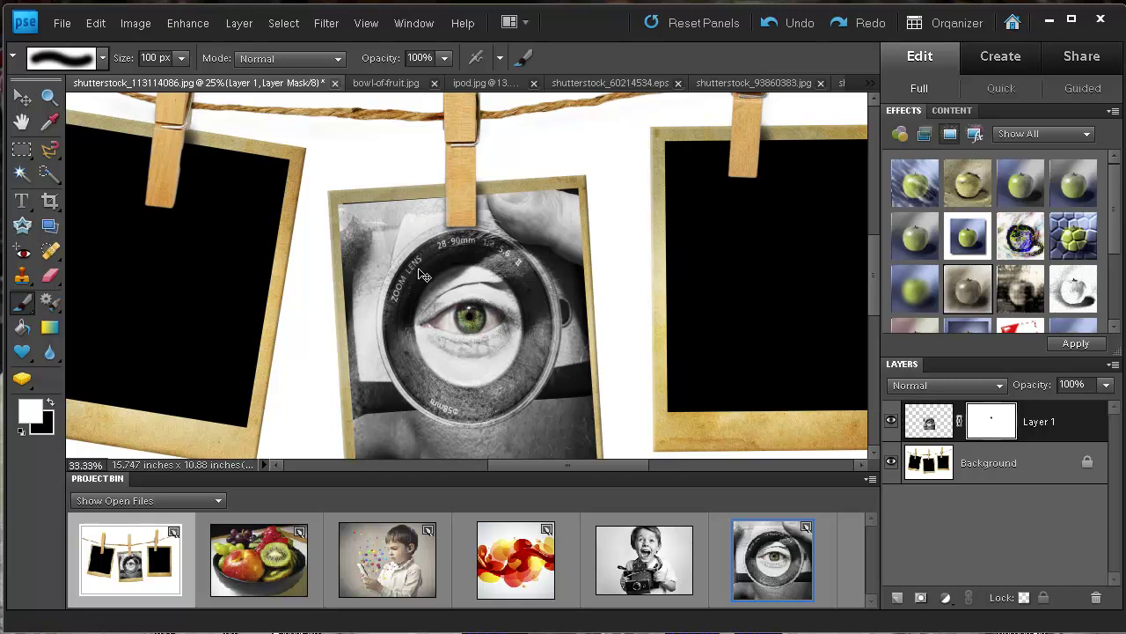
Zoom in and paint black on Layer 1's mask along the frame's left edge.
key(ctrl+equal)
key(ctrl+equal)
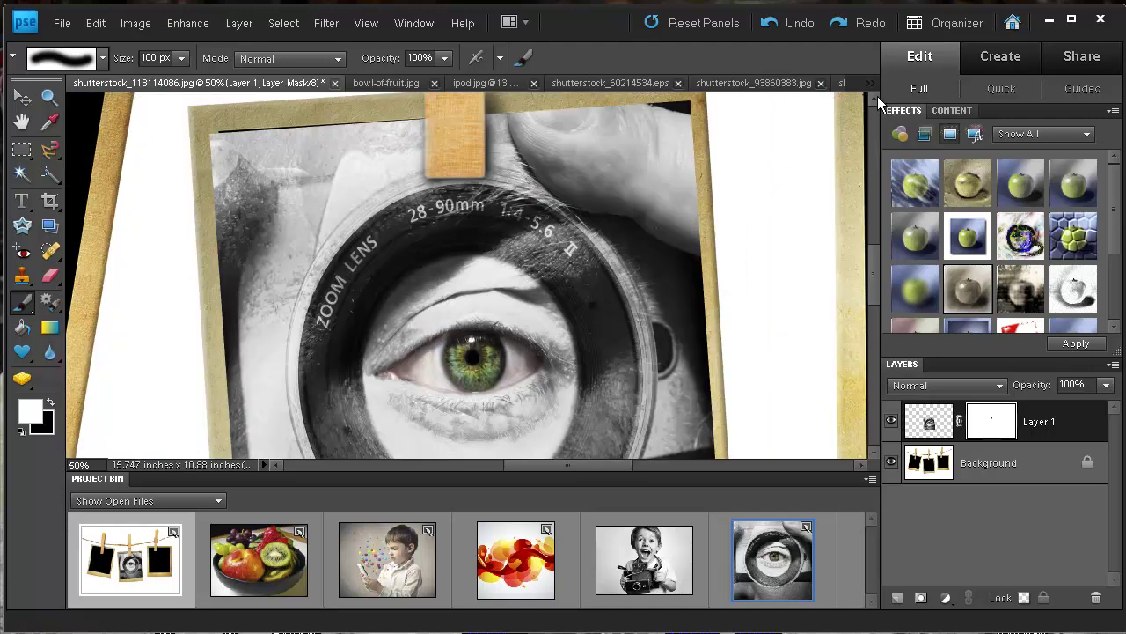
drag(871, 280, 871, 256)
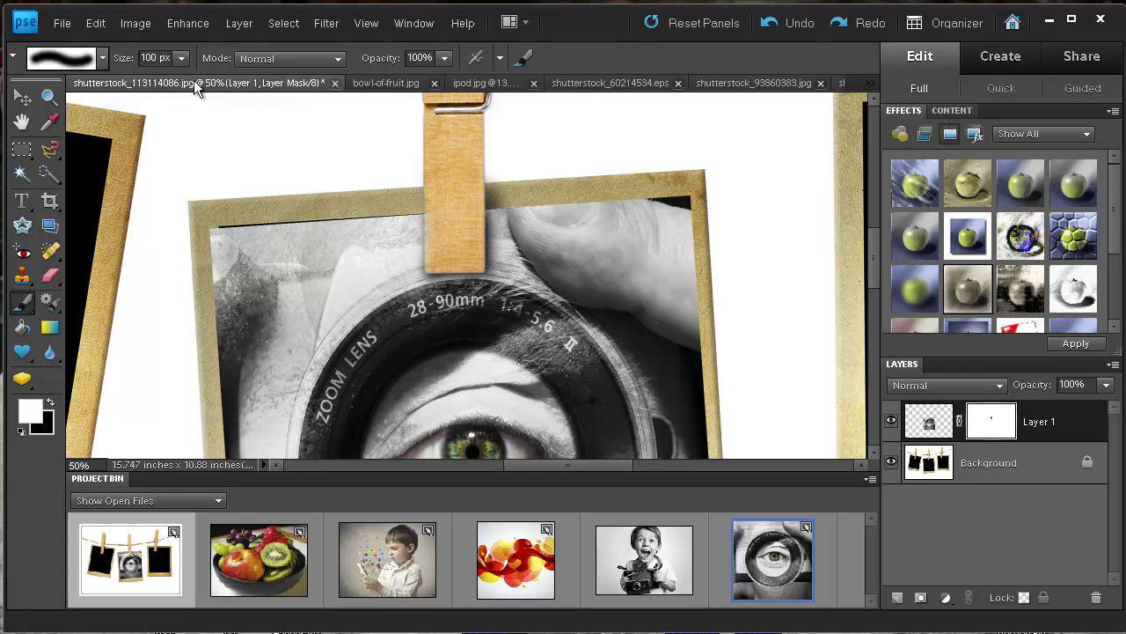
click(181, 57)
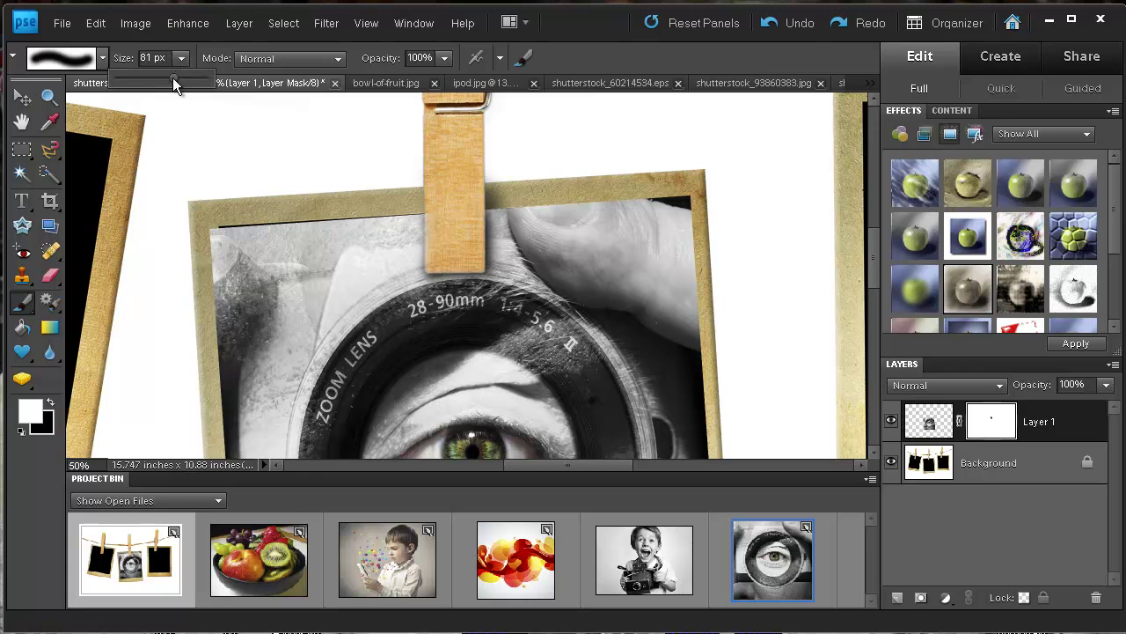
click(507, 230)
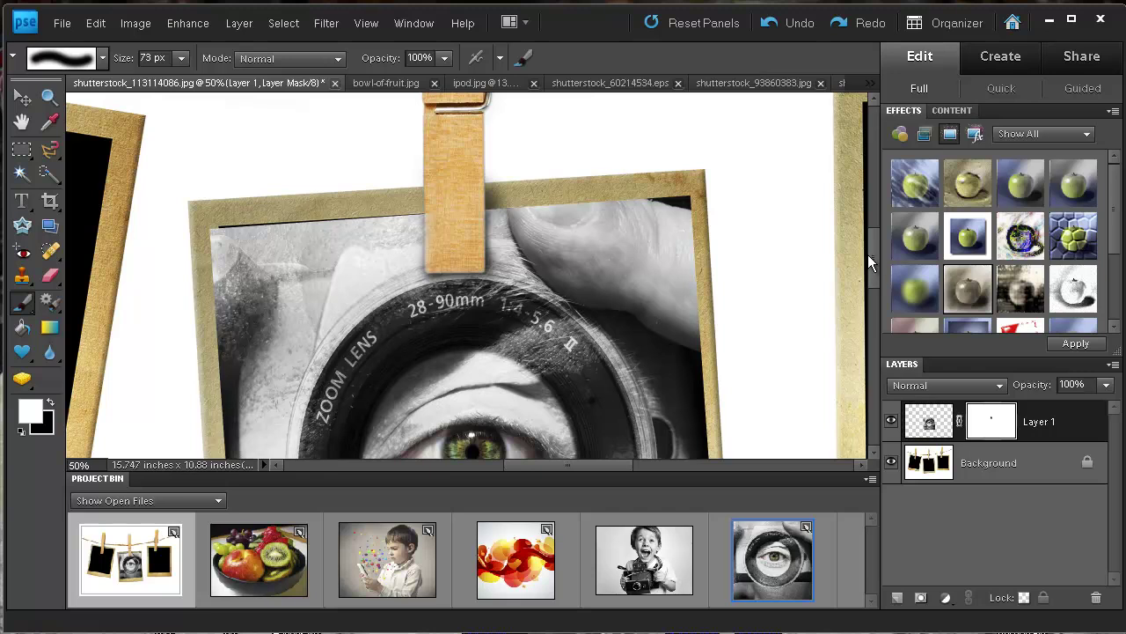
mouse_move(871, 254)
mouse_down()
mouse_move(872, 306)
mouse_move(872, 264)
mouse_up()
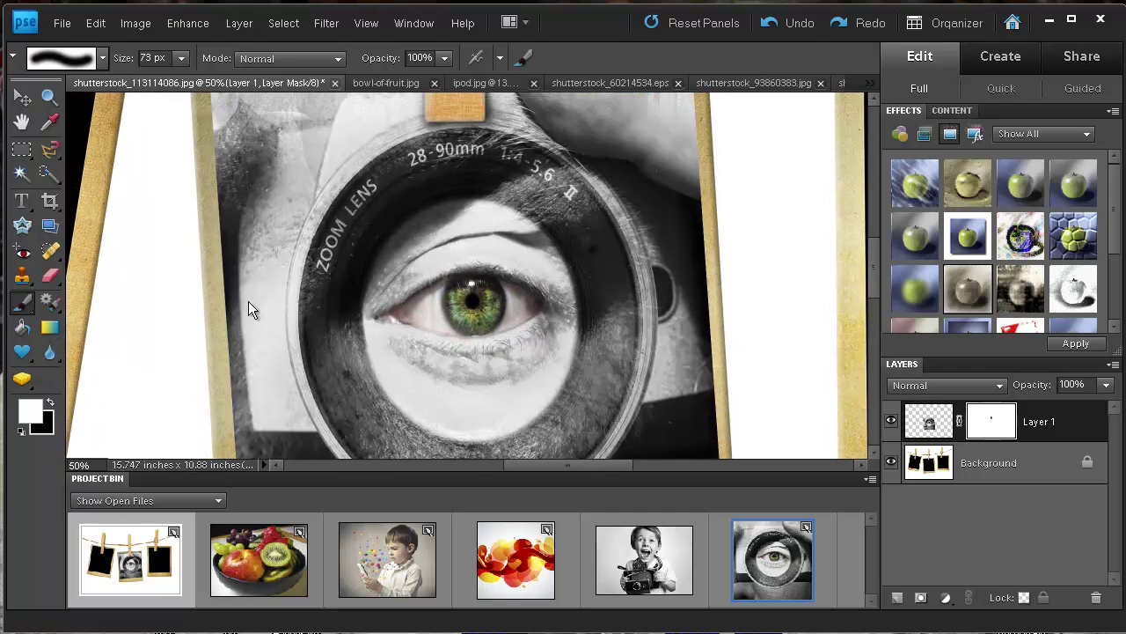
click(51, 403)
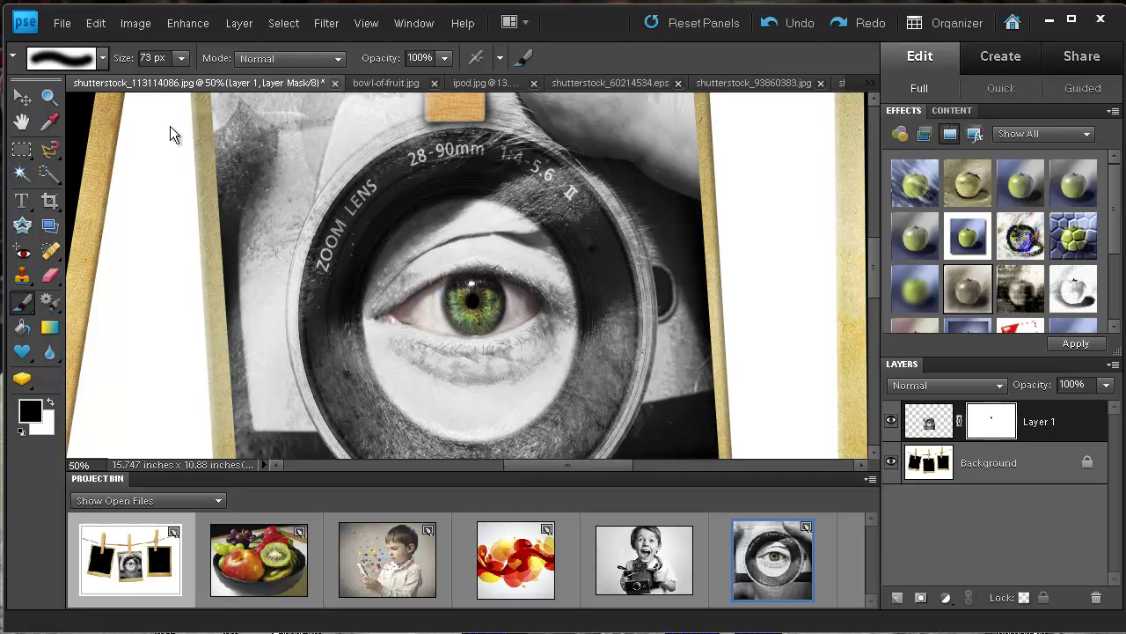
drag(711, 251, 695, 97)
mouse_move(715, 232)
mouse_down()
mouse_move(712, 296)
mouse_move(704, 240)
mouse_move(723, 432)
mouse_move(704, 256)
mouse_up()
Swap the colours back, zoom out, and open the boy photo ipod.jpg.
key(x)
key(ctrl+minus)
key(ctrl+minus)
key(ctrl+minus)
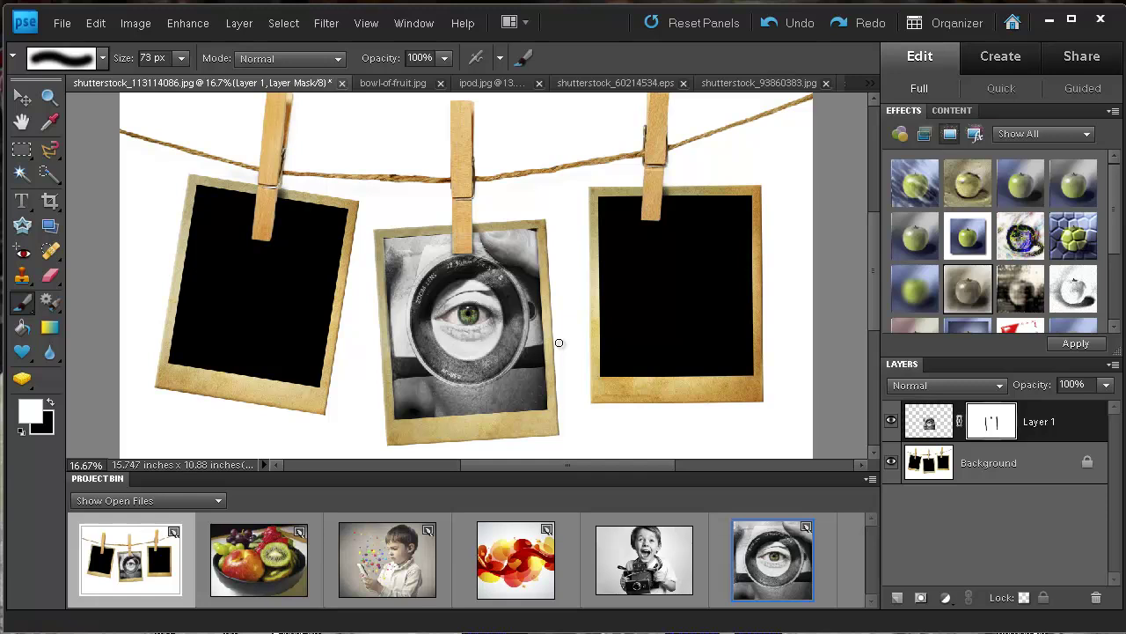
double_click(401, 572)
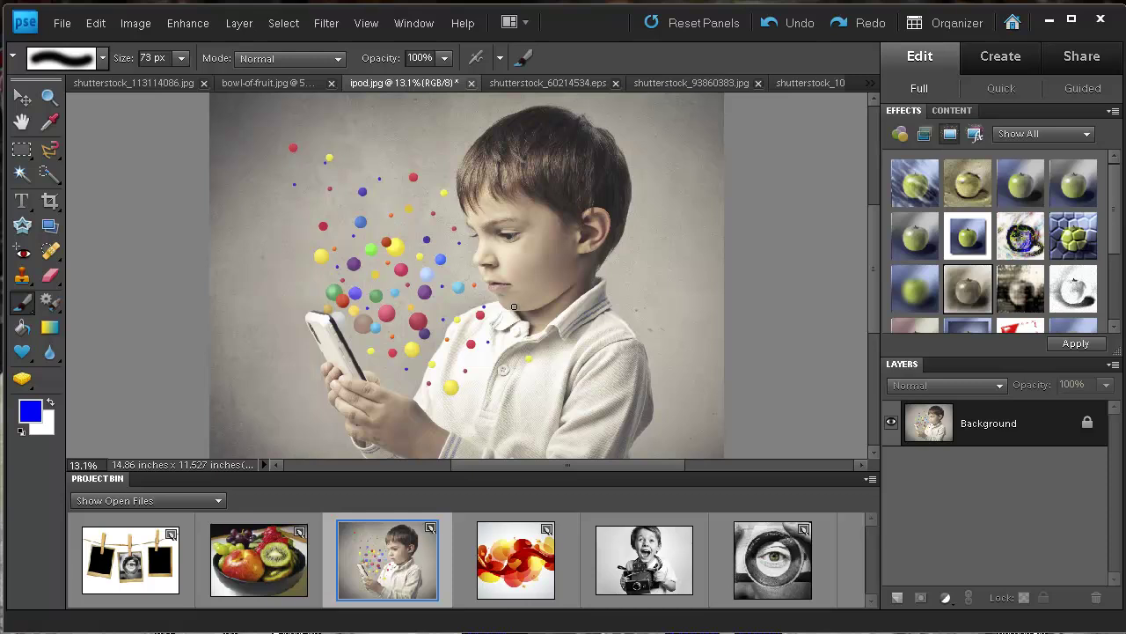
Open the orange swirl image and drag it into ipod.jpg as Layer 1 over the boy.
click(521, 556)
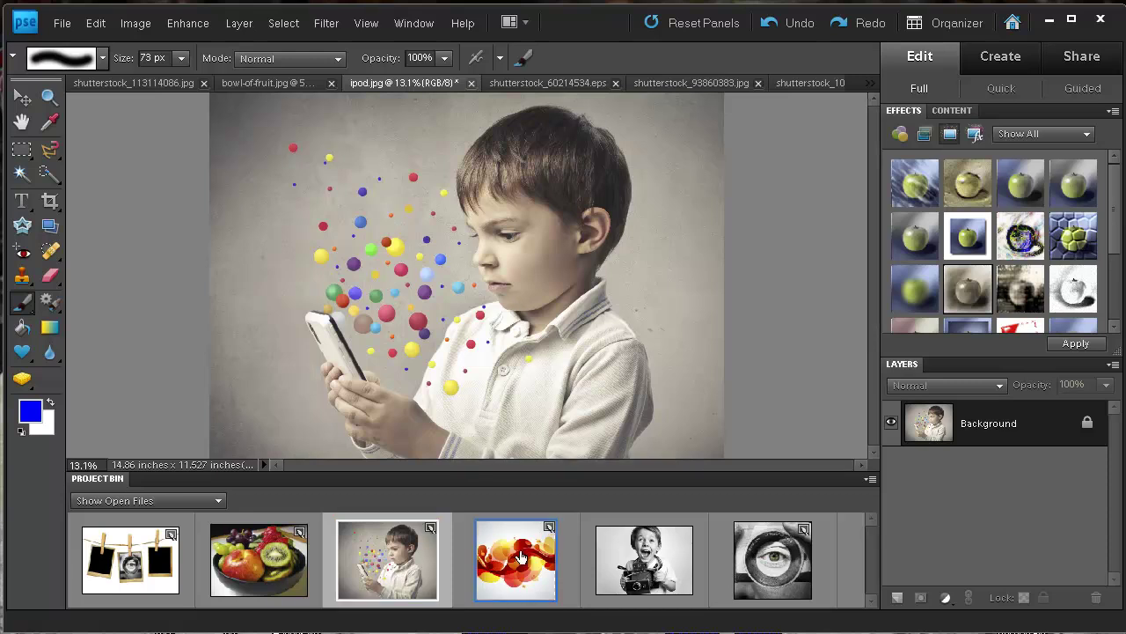
double_click(521, 556)
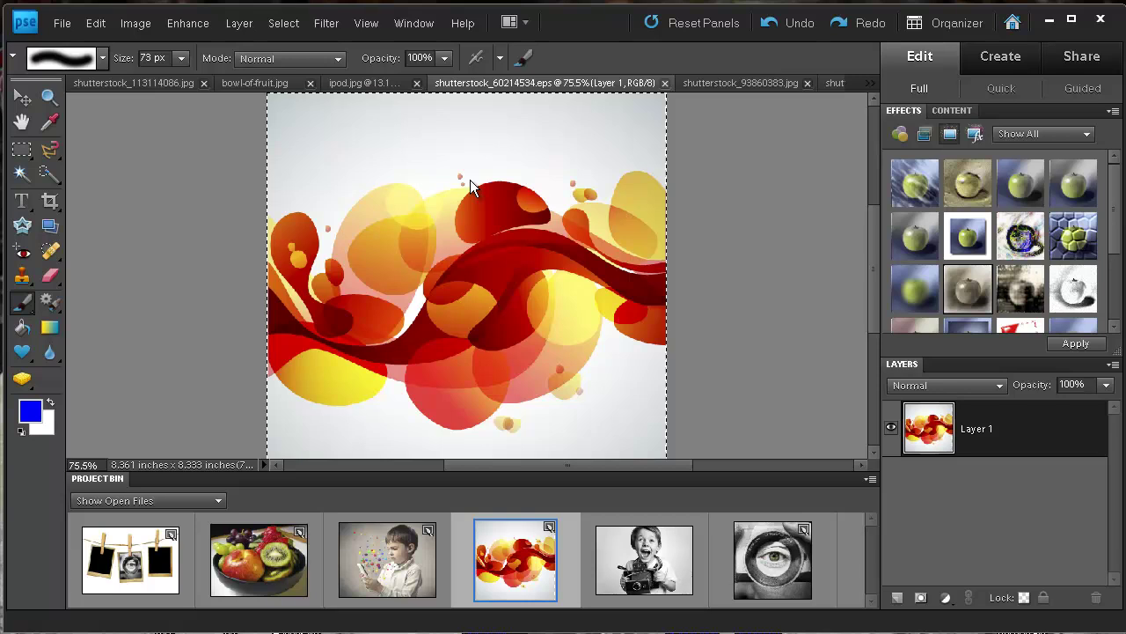
click(22, 98)
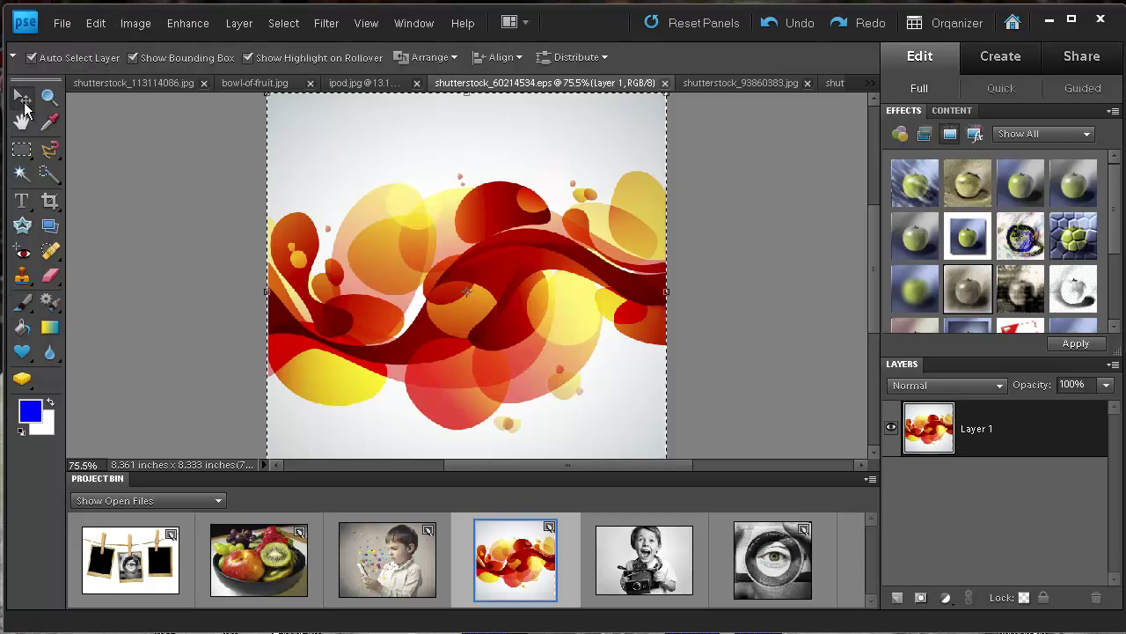
drag(459, 249, 387, 567)
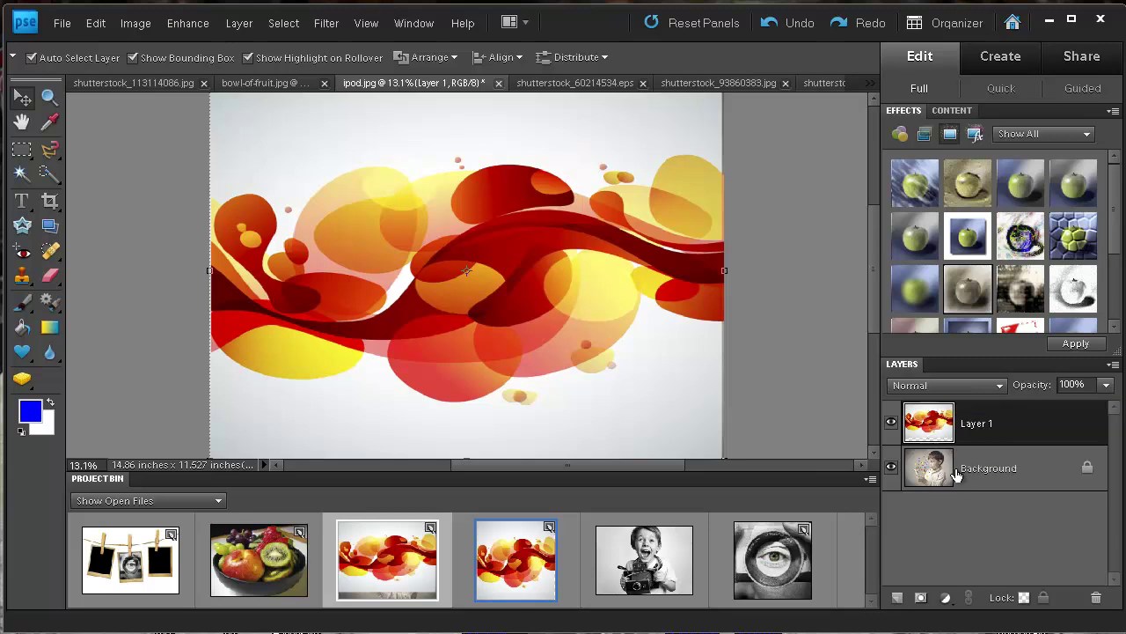
Give the orange swirl layer Overlay blend mode and about 67% opacity.
click(999, 387)
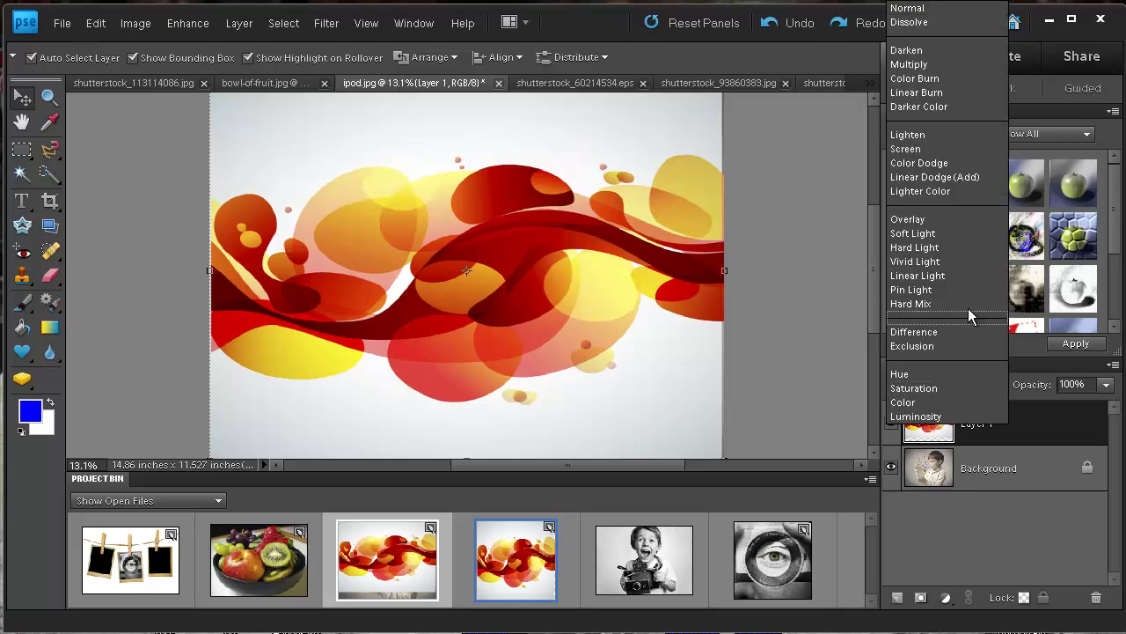
click(935, 220)
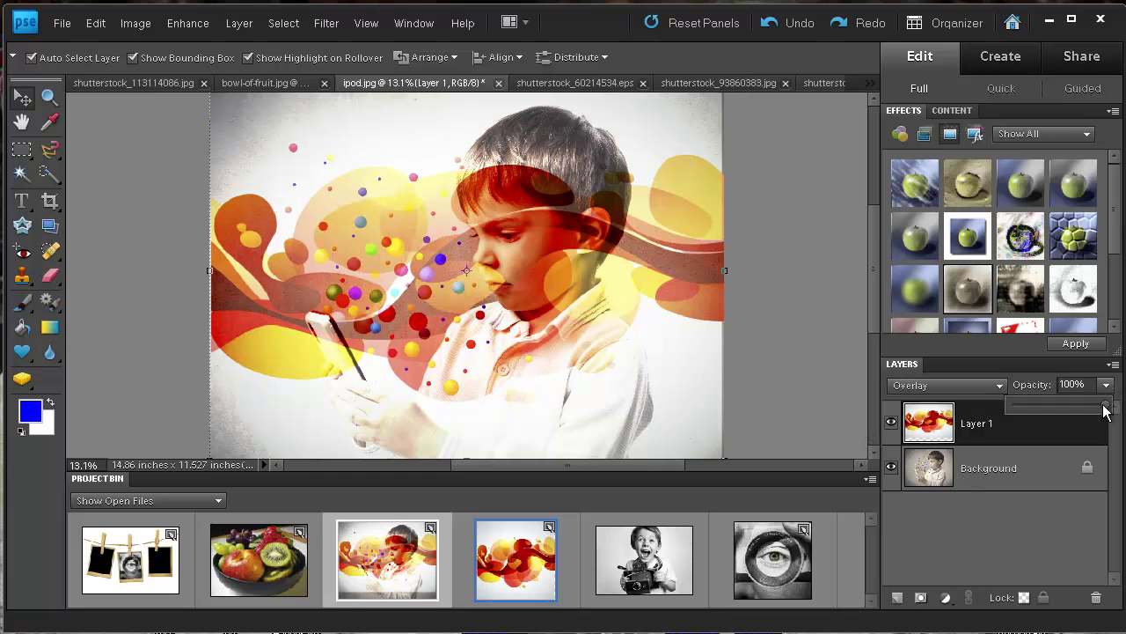
drag(1106, 413, 1082, 412)
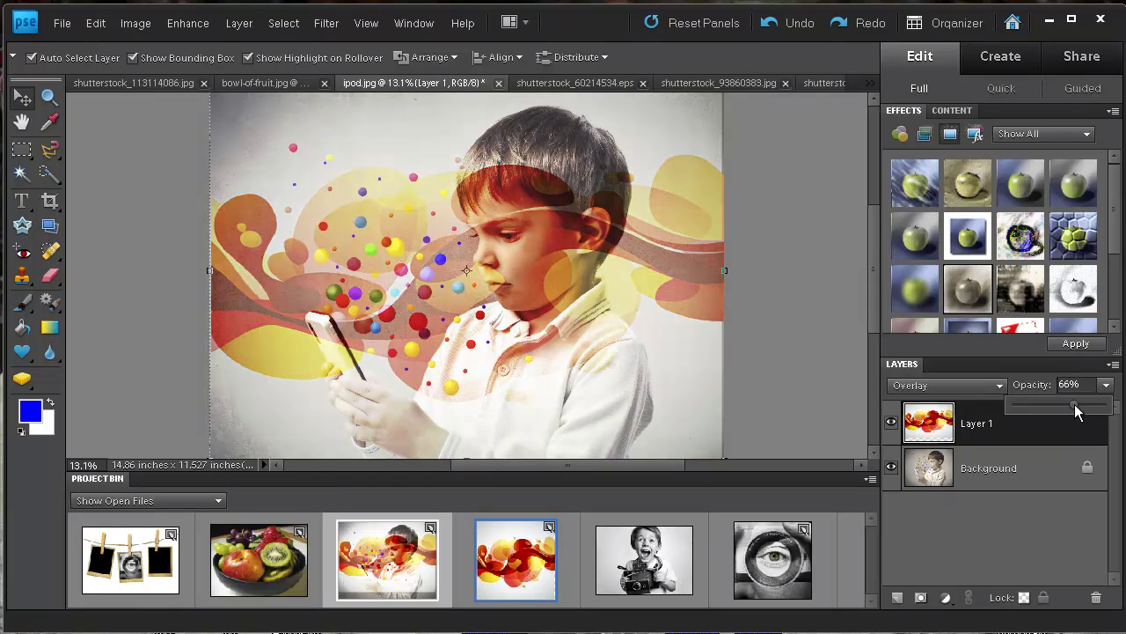
mouse_move(1077, 411)
mouse_down()
mouse_move(1092, 411)
mouse_move(1081, 412)
mouse_up()
click(1013, 550)
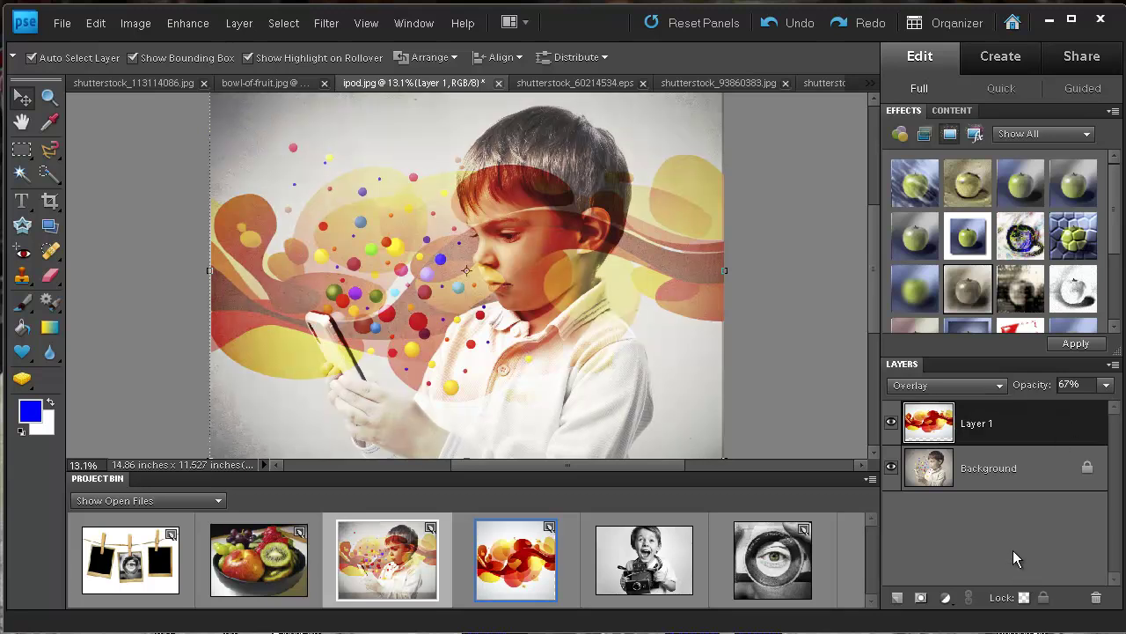
Add a layer mask to the swirl layer and pick a black 300 px soft brush.
click(921, 598)
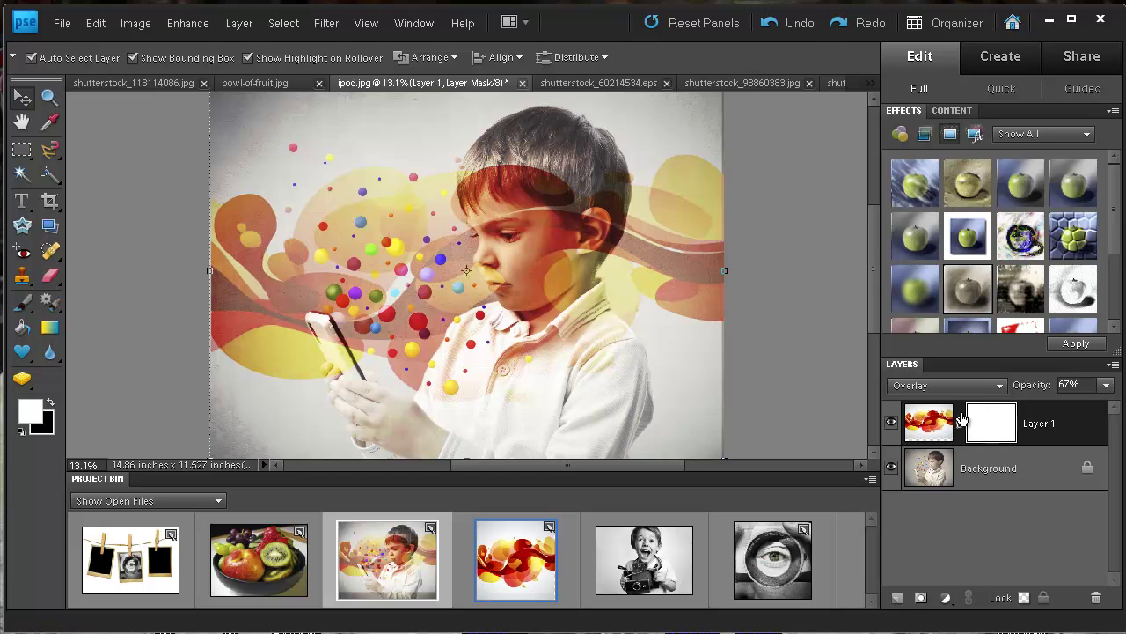
click(50, 406)
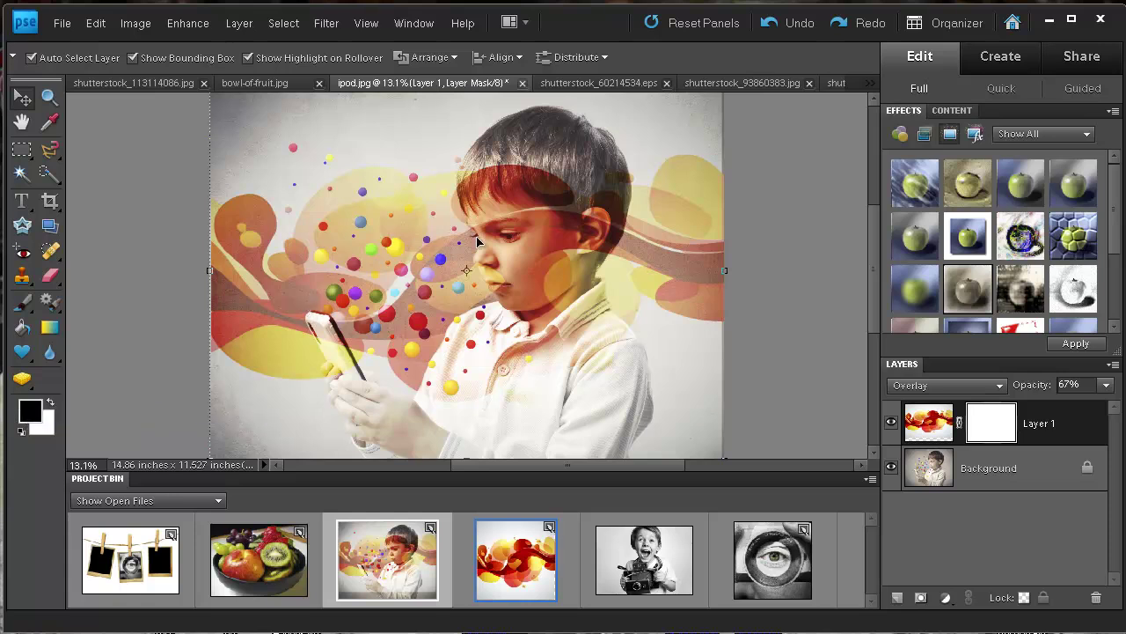
click(24, 305)
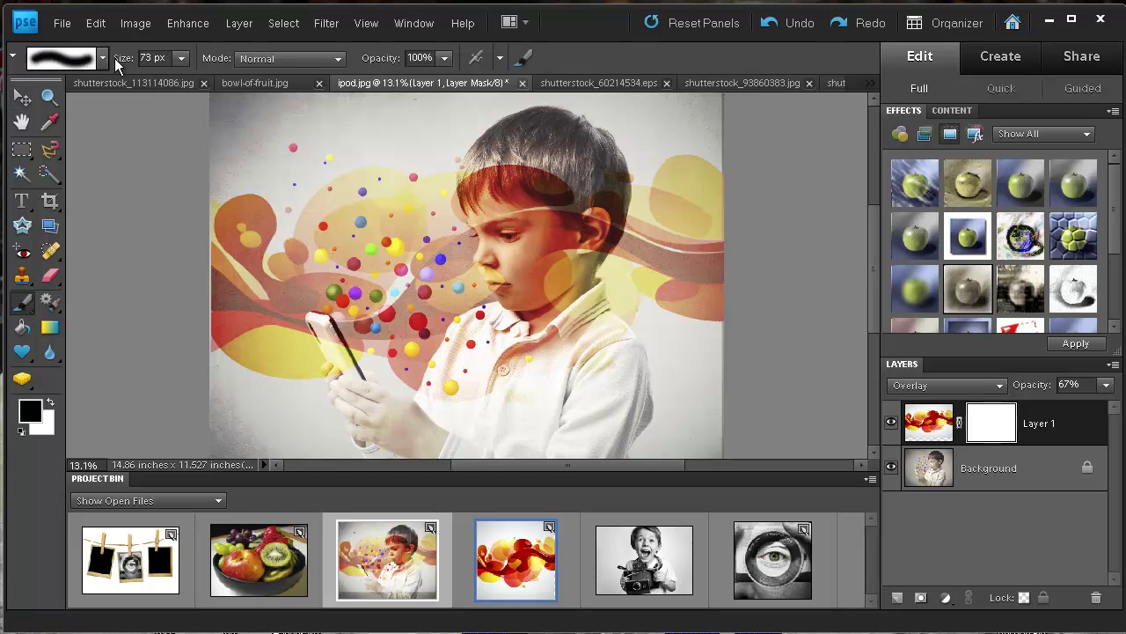
click(102, 58)
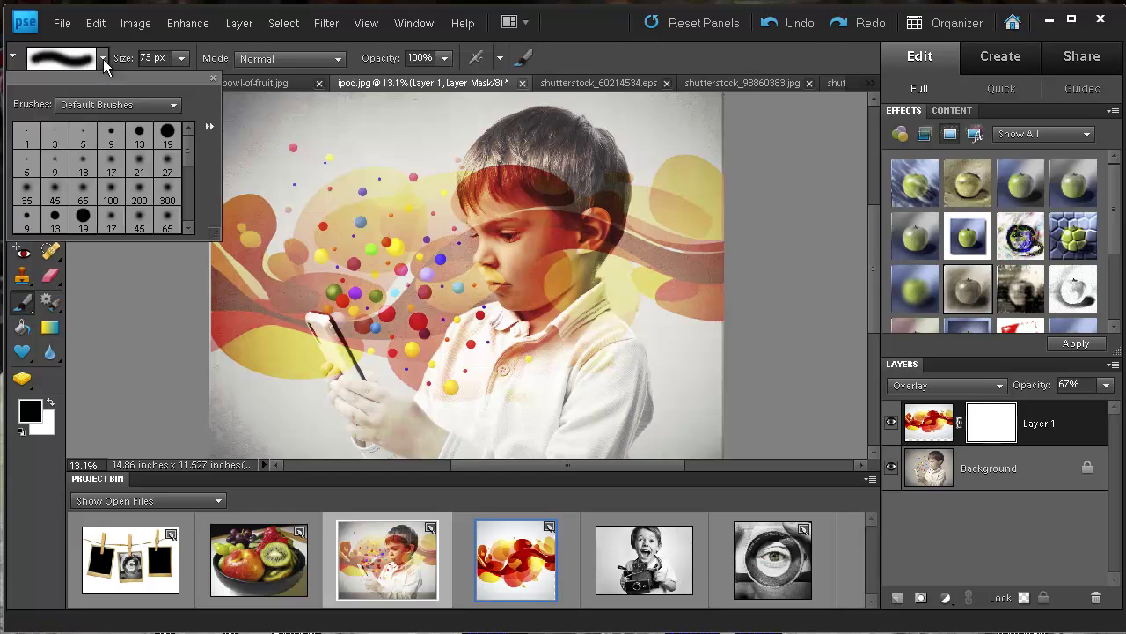
click(167, 193)
click(500, 199)
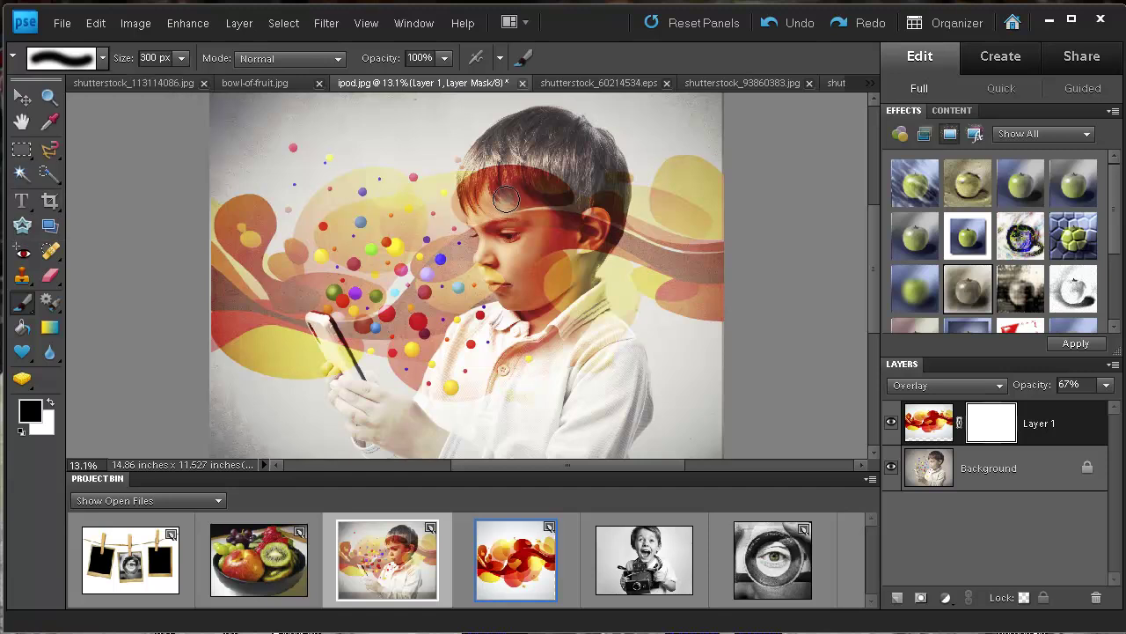
Paint the swirl off the boy's hair, forehead, hand, phone and shoulder.
mouse_move(532, 165)
mouse_down()
mouse_move(513, 187)
mouse_move(464, 182)
mouse_move(468, 173)
mouse_move(498, 202)
mouse_move(513, 245)
mouse_move(503, 228)
mouse_move(500, 252)
mouse_move(514, 253)
mouse_move(521, 207)
mouse_move(537, 254)
mouse_move(494, 304)
mouse_move(497, 287)
mouse_move(556, 293)
mouse_move(570, 315)
mouse_move(564, 236)
mouse_move(554, 257)
mouse_move(574, 224)
mouse_move(563, 190)
mouse_move(434, 159)
mouse_move(595, 189)
mouse_move(589, 172)
mouse_move(611, 179)
mouse_move(574, 327)
mouse_move(501, 288)
mouse_move(488, 300)
mouse_move(607, 299)
mouse_move(578, 280)
mouse_move(521, 278)
mouse_move(562, 264)
mouse_move(515, 270)
mouse_move(487, 211)
mouse_move(564, 334)
mouse_move(495, 364)
mouse_move(580, 344)
mouse_move(497, 369)
mouse_move(478, 334)
mouse_up()
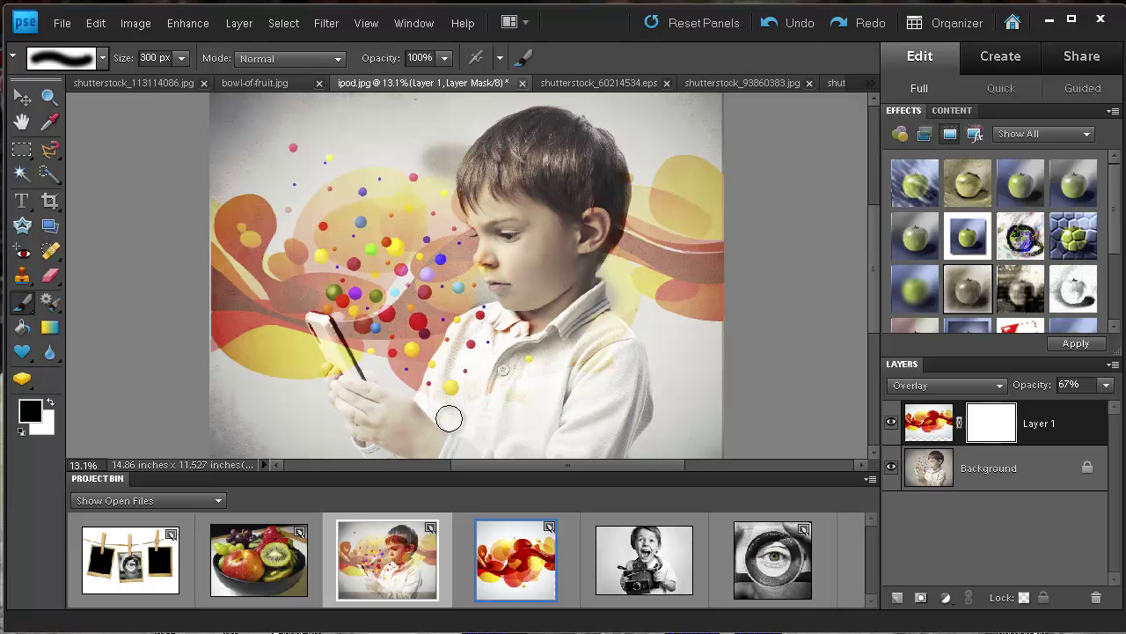
mouse_move(360, 398)
mouse_down()
mouse_move(379, 417)
mouse_move(355, 405)
mouse_move(334, 343)
mouse_up()
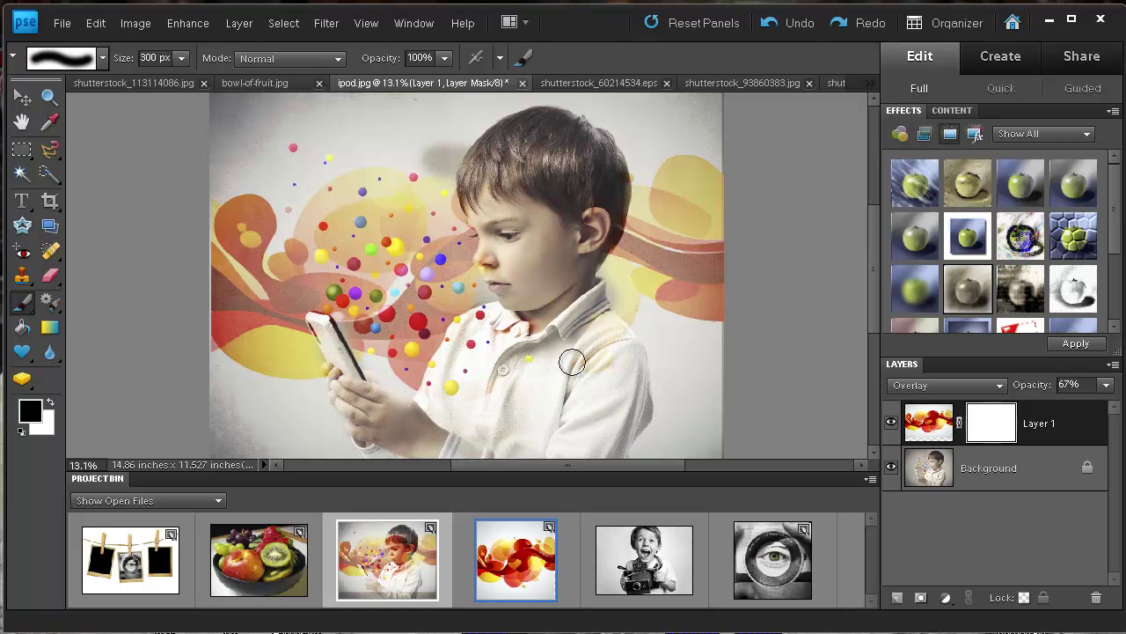
mouse_move(573, 361)
mouse_down()
mouse_move(592, 333)
mouse_move(594, 374)
mouse_move(600, 339)
mouse_move(610, 357)
mouse_move(627, 454)
mouse_move(636, 420)
mouse_move(631, 446)
mouse_move(633, 423)
mouse_move(615, 450)
mouse_move(482, 420)
mouse_move(568, 406)
mouse_move(520, 340)
mouse_move(556, 325)
mouse_move(571, 181)
mouse_up()
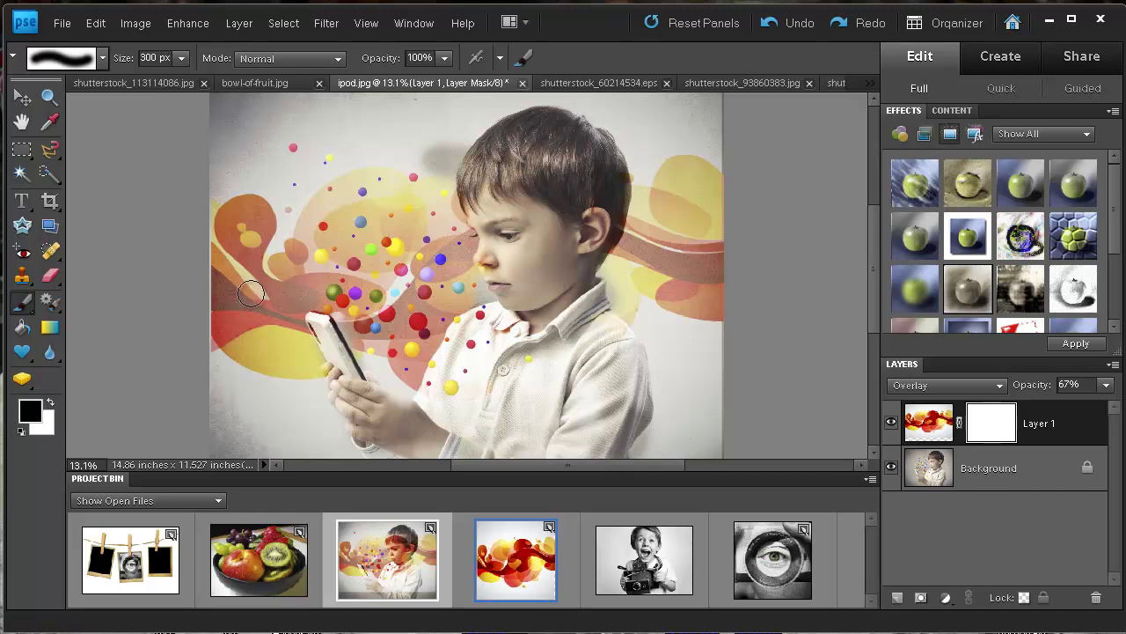
With black restored as foreground, paint the orange overlay off the boy's cheek and face.
click(51, 403)
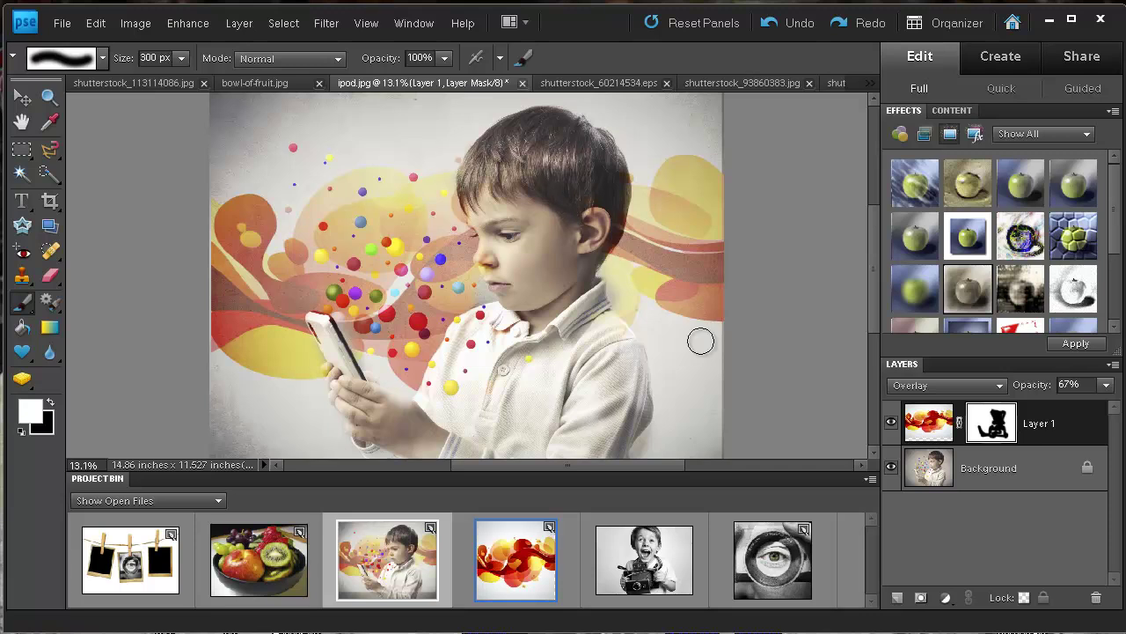
click(51, 408)
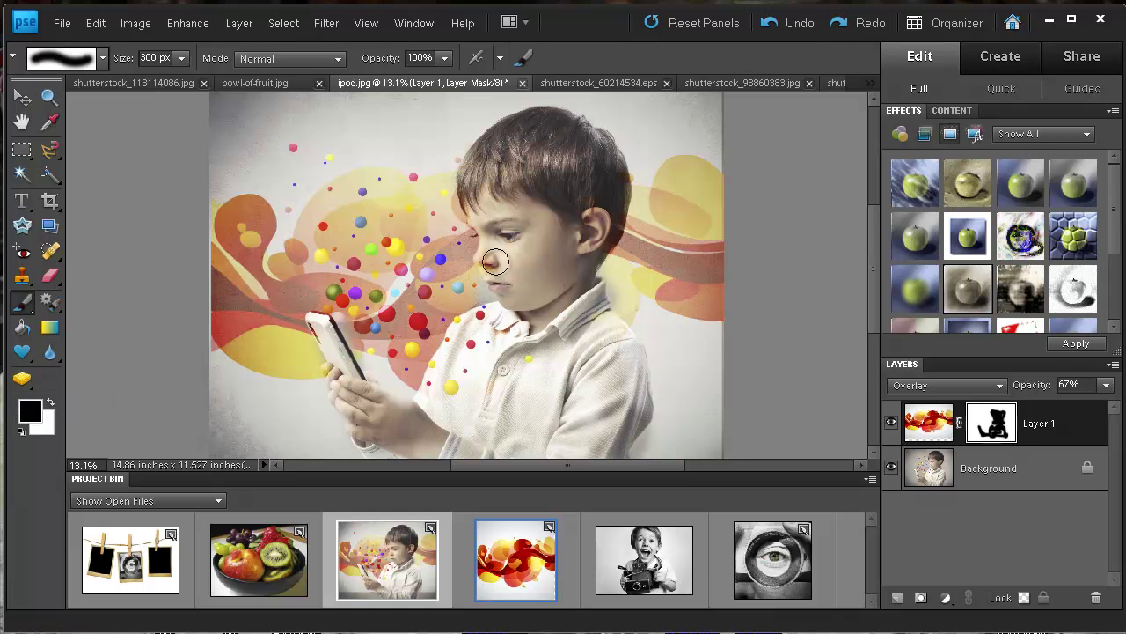
drag(494, 251, 515, 276)
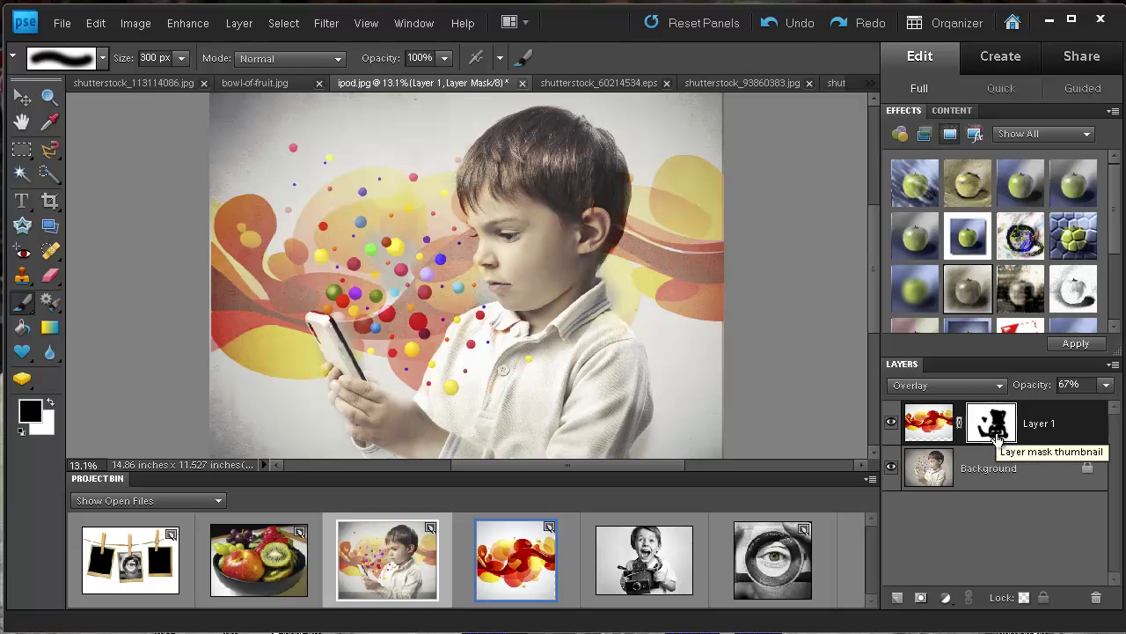
Switch to bowl-of-fruit.jpg and apply Old Paper as a sepia copy above the Background.
click(227, 572)
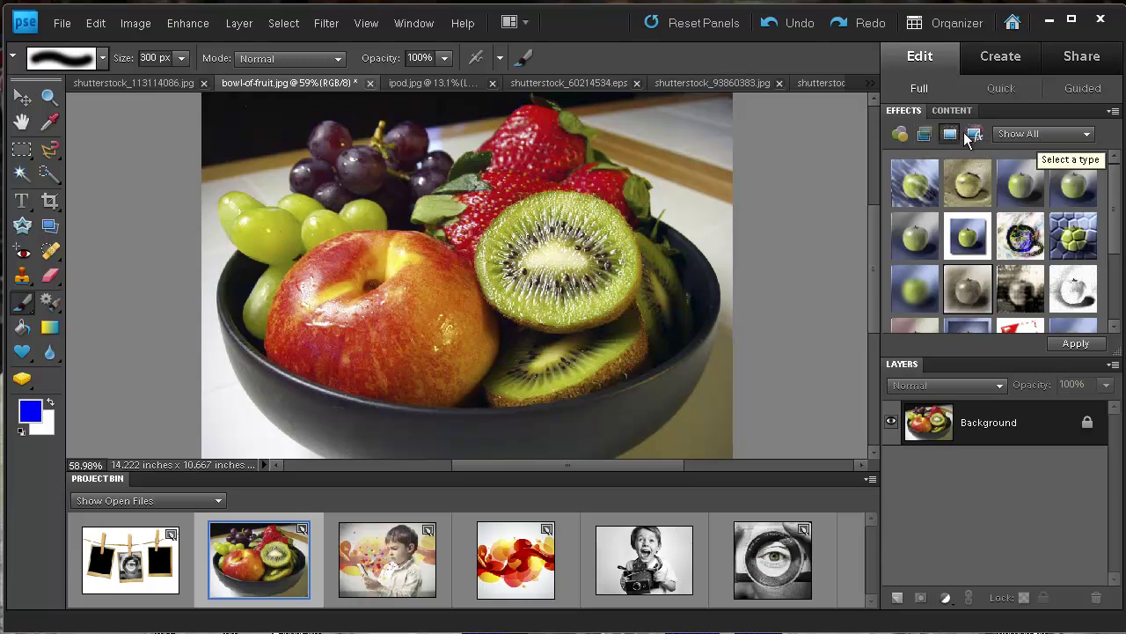
click(968, 286)
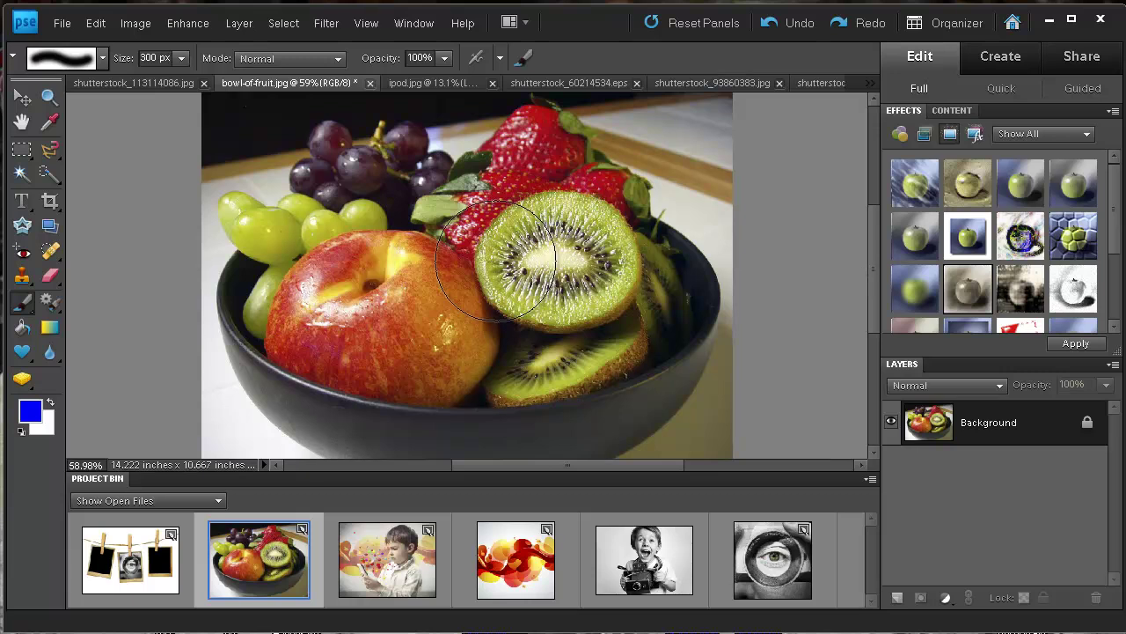
key(ctrl+j)
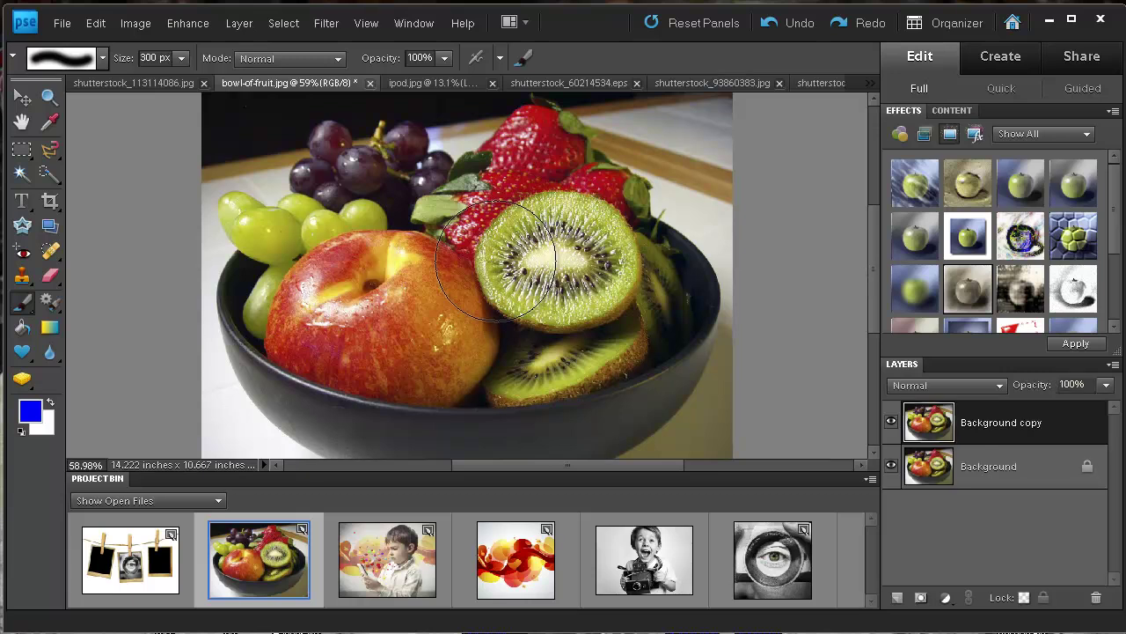
key(ctrl+shift+alt+n)
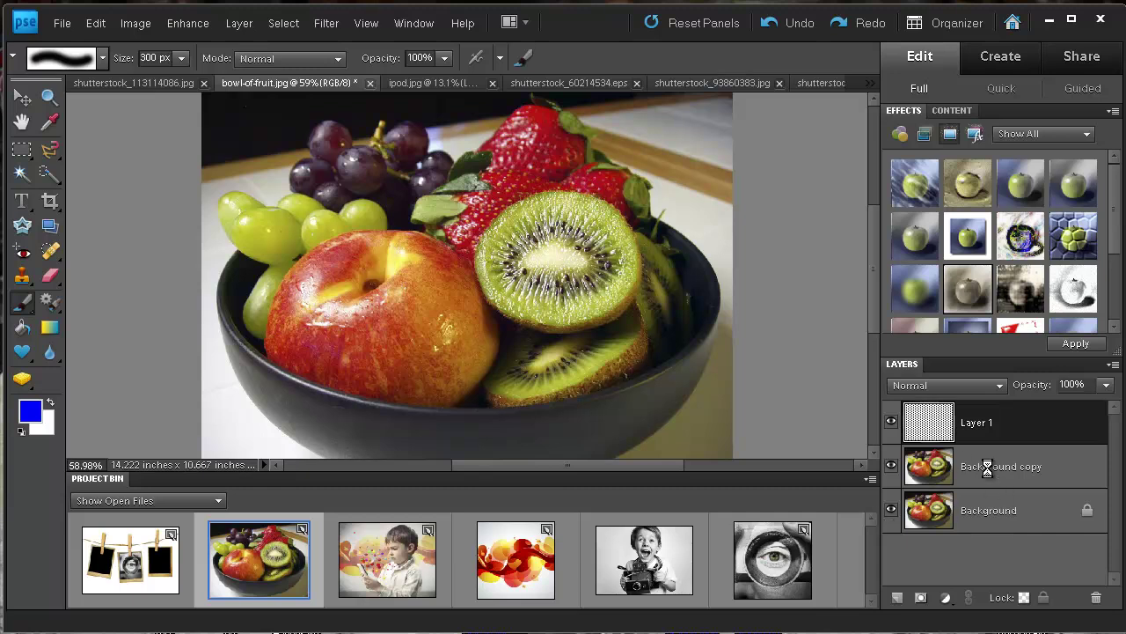
key(ctrl+e)
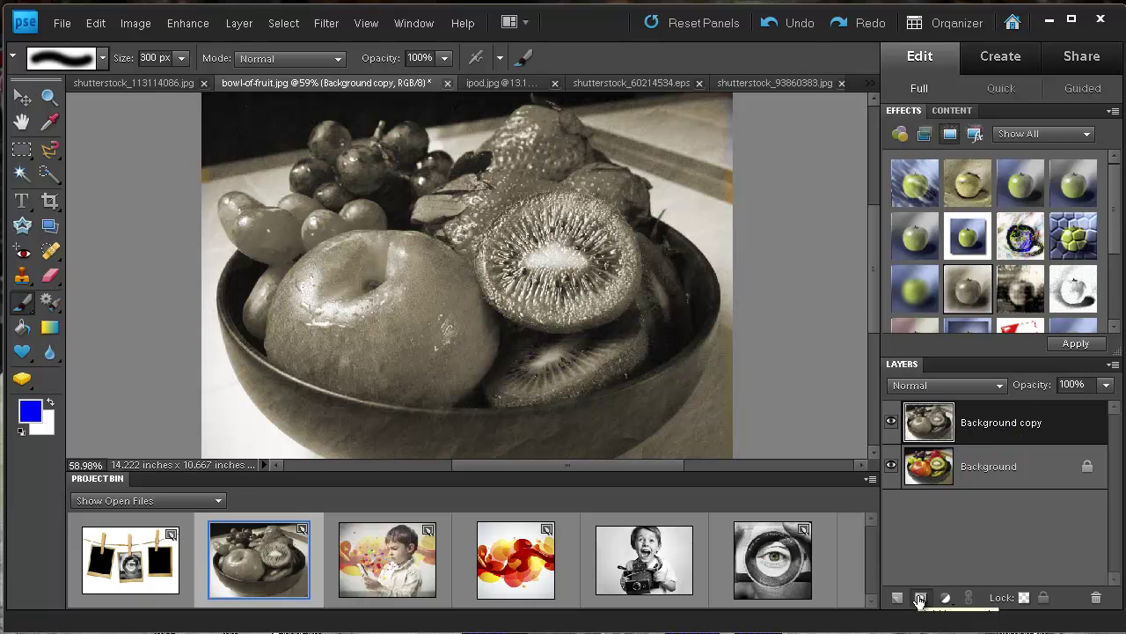
Add a mask to the sepia copy, test-paint the apple, then cover it back with sepia.
click(920, 600)
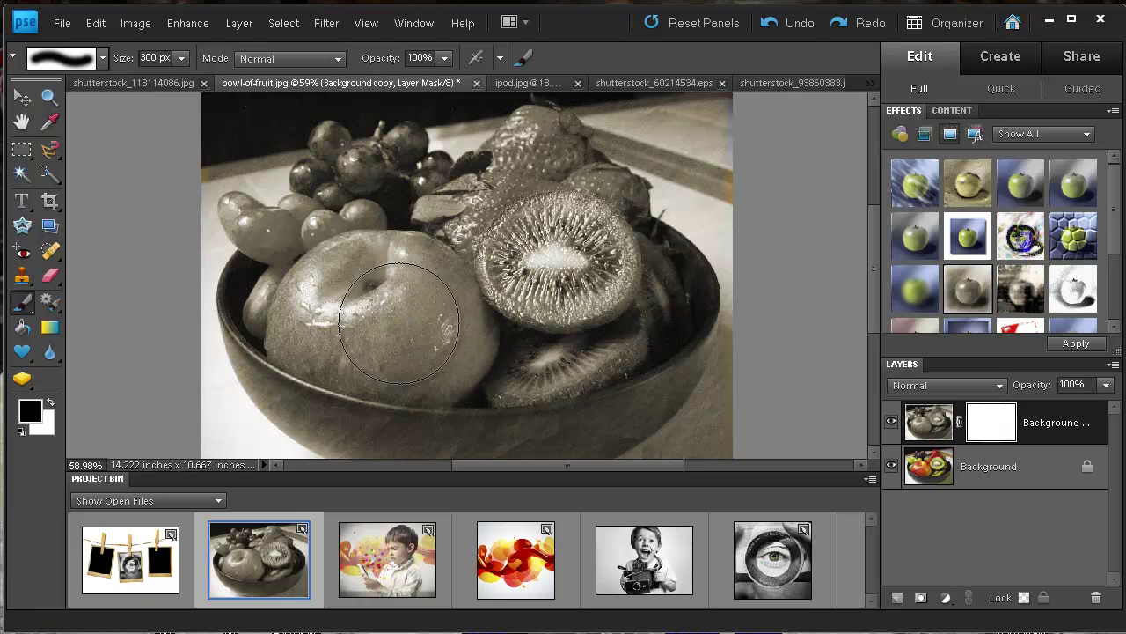
mouse_move(387, 310)
mouse_down()
mouse_move(369, 307)
mouse_move(372, 319)
mouse_move(379, 299)
mouse_move(346, 316)
mouse_move(432, 317)
mouse_move(410, 303)
mouse_move(431, 341)
mouse_move(391, 321)
mouse_move(331, 332)
mouse_move(370, 312)
mouse_move(430, 328)
mouse_move(406, 331)
mouse_move(378, 309)
mouse_up()
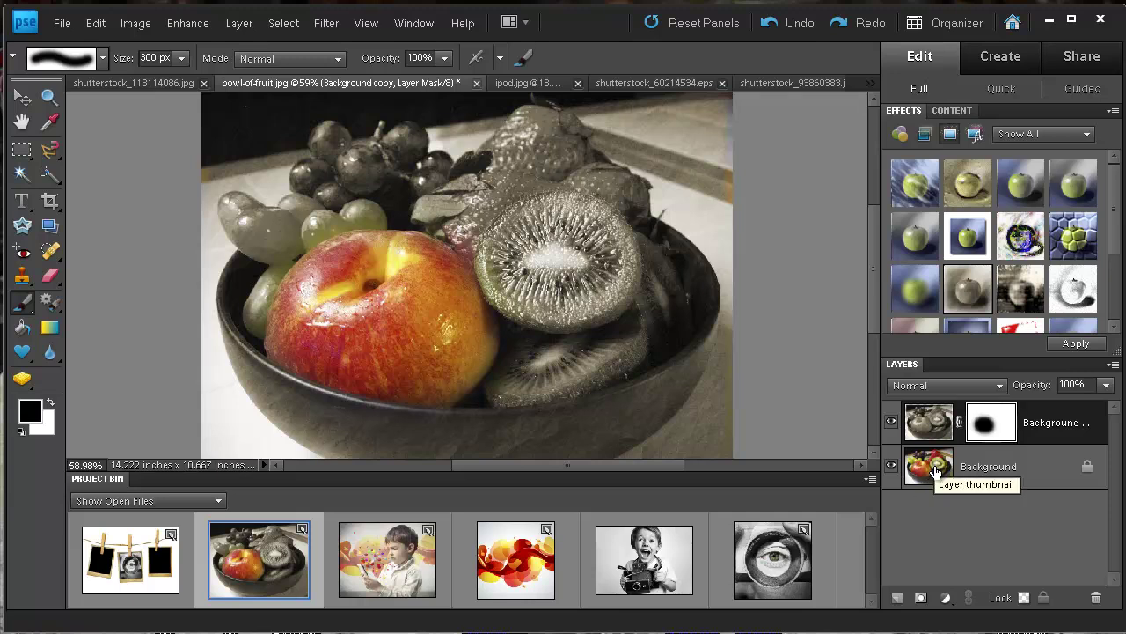
scroll(935, 473, down, 1)
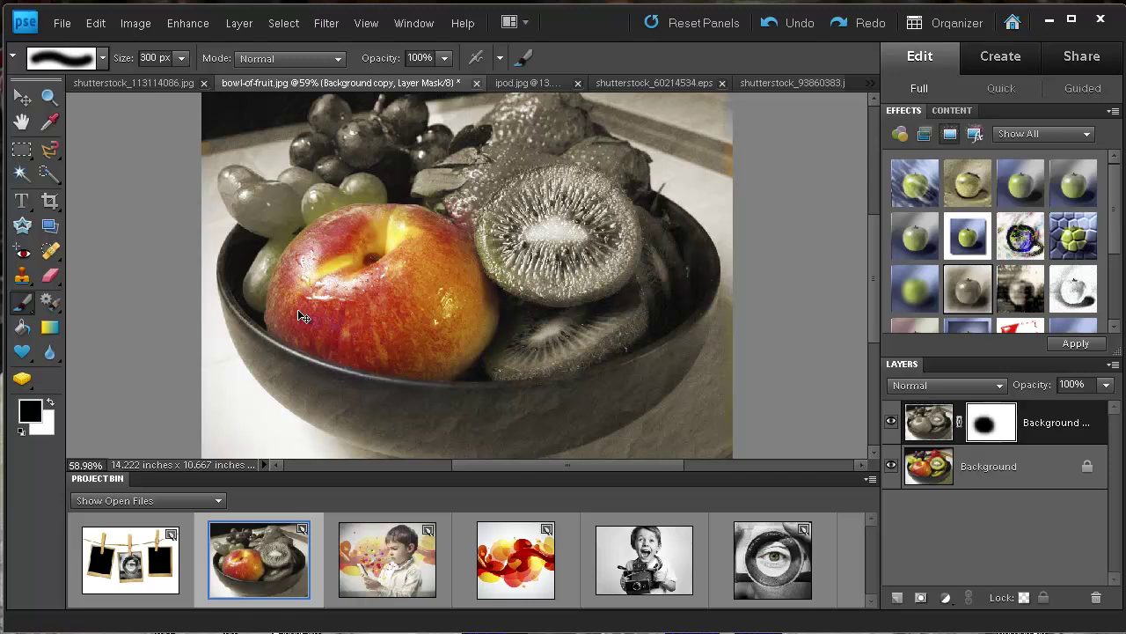
mouse_move(300, 317)
mouse_down()
mouse_move(265, 346)
mouse_move(336, 331)
mouse_move(529, 398)
mouse_up()
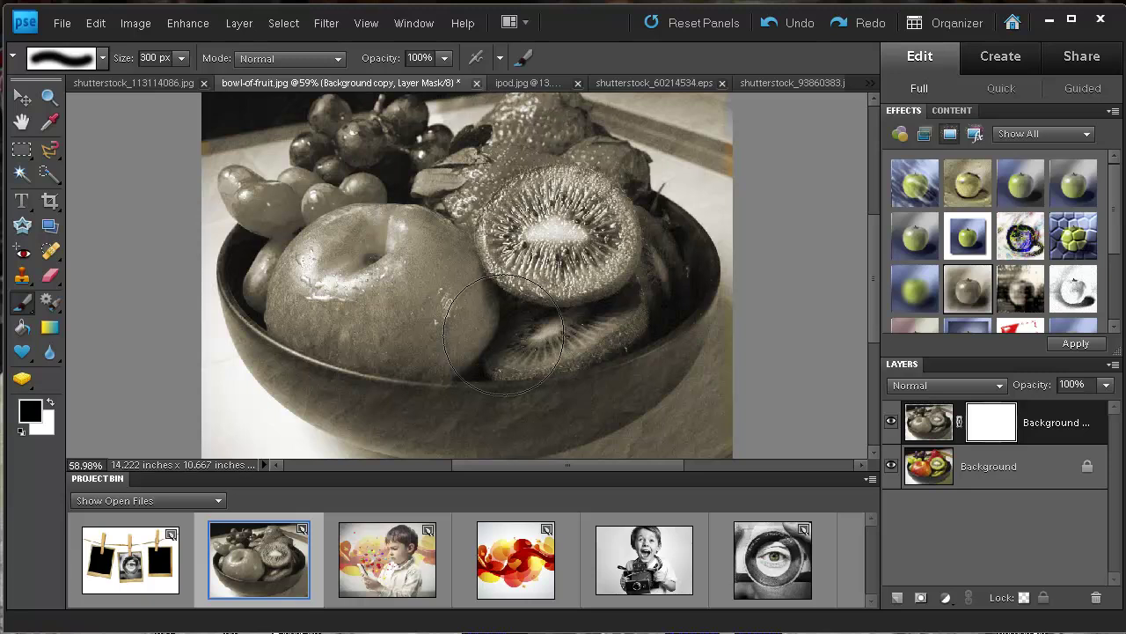
Set the brush to 27% opacity, a softer edge and 69 px size.
click(445, 58)
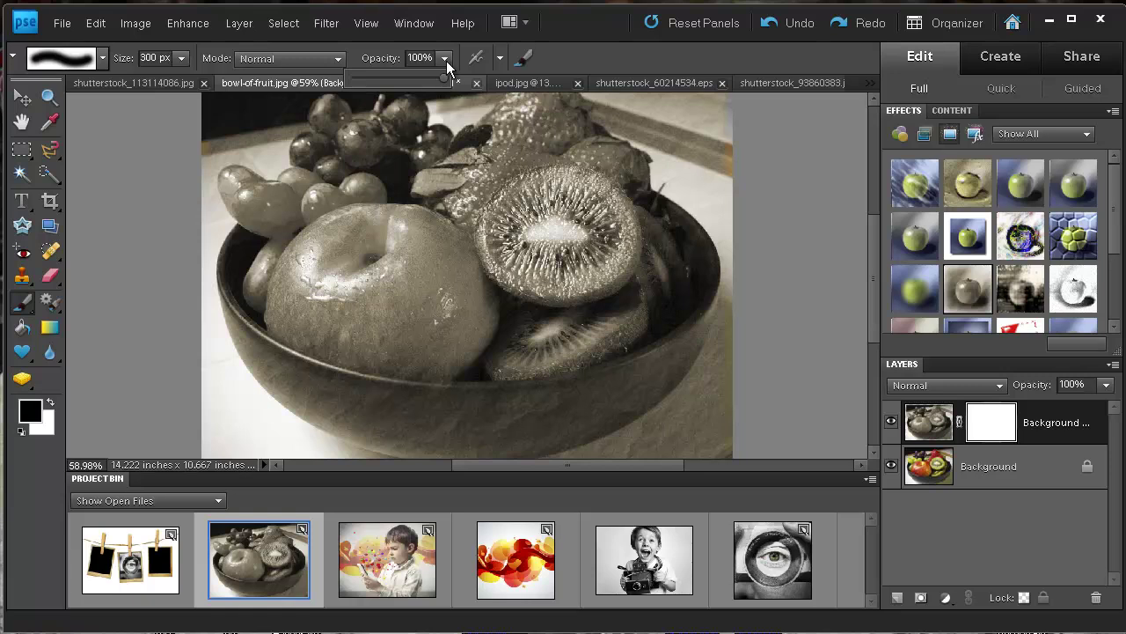
drag(418, 80, 403, 80)
key(shift+[)
key(shift+[)
key(shift+[)
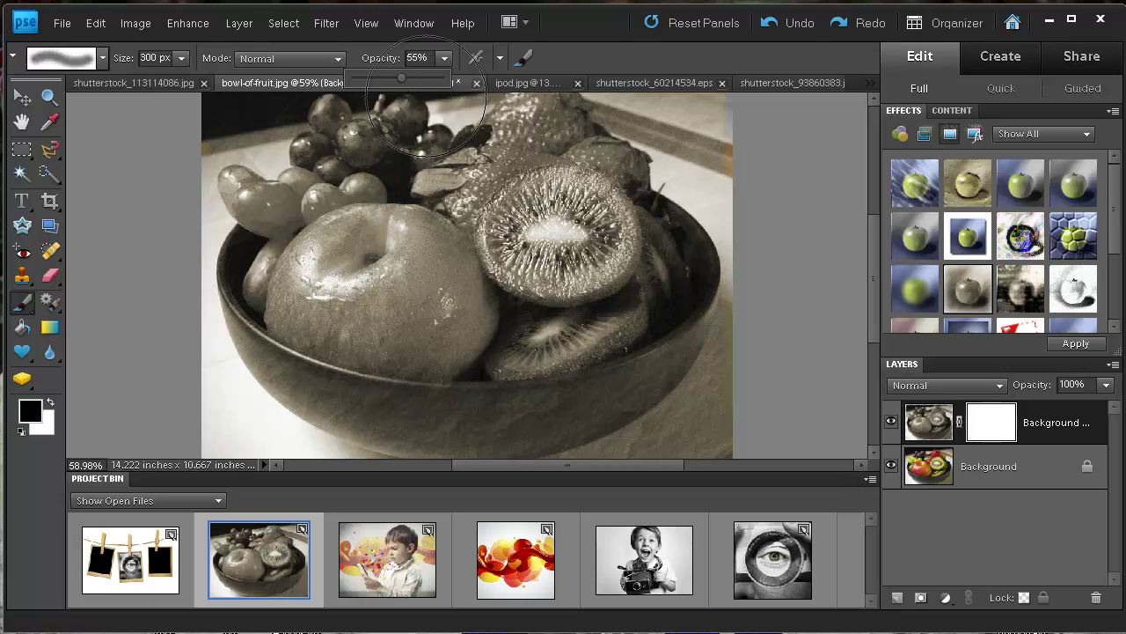
drag(402, 79, 379, 77)
key(shift+[)
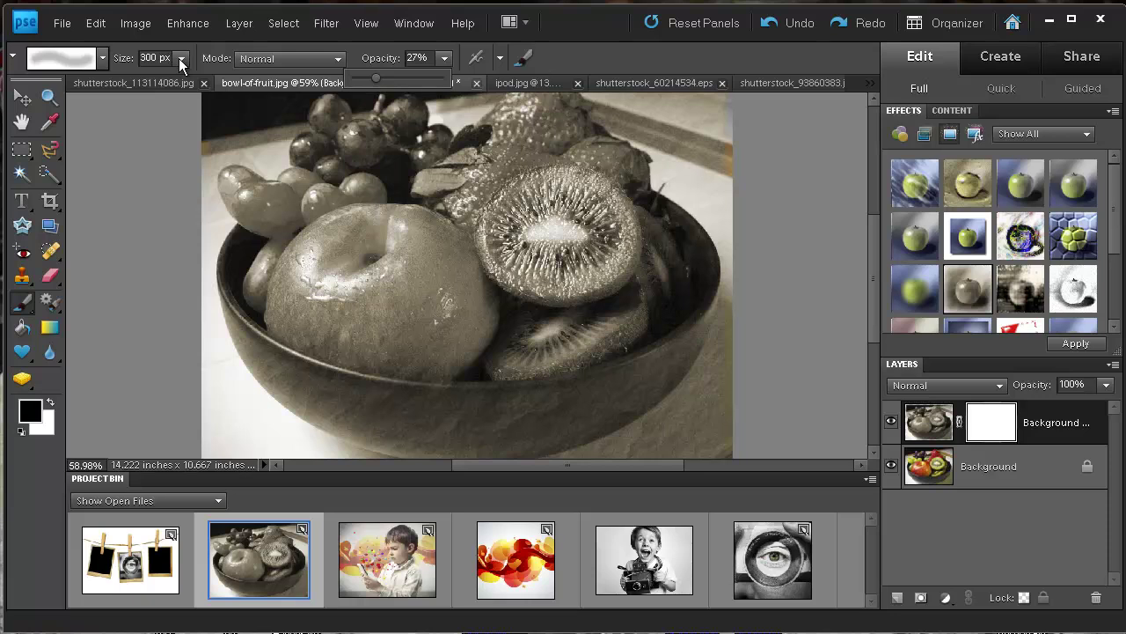
click(181, 58)
drag(174, 76, 132, 78)
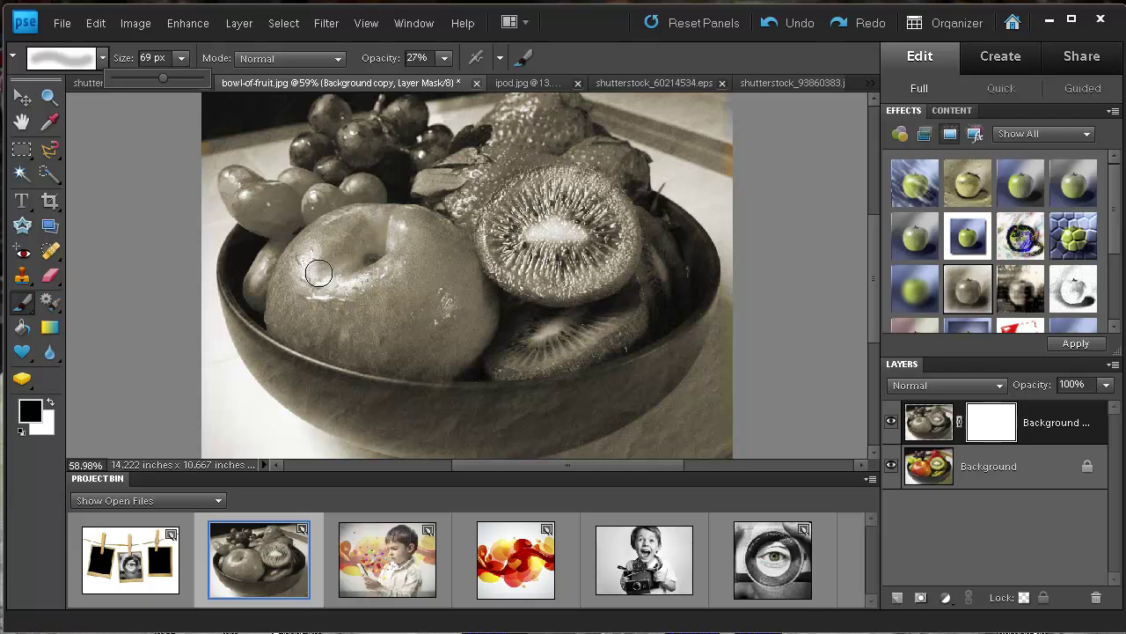
Paint faint colour back onto the apple, strawberries, green grapes and kiwi.
mouse_move(322, 266)
mouse_down()
mouse_move(345, 230)
mouse_move(390, 218)
mouse_move(452, 281)
mouse_move(430, 232)
mouse_move(475, 262)
mouse_move(486, 301)
mouse_move(445, 324)
mouse_move(416, 265)
mouse_move(452, 335)
mouse_move(422, 352)
mouse_move(387, 274)
mouse_move(331, 291)
mouse_move(309, 255)
mouse_move(290, 284)
mouse_move(288, 308)
mouse_move(321, 323)
mouse_move(369, 315)
mouse_move(311, 334)
mouse_move(285, 320)
mouse_move(369, 350)
mouse_move(411, 344)
mouse_move(458, 285)
mouse_move(459, 318)
mouse_move(445, 343)
mouse_move(410, 354)
mouse_move(417, 362)
mouse_move(470, 331)
mouse_move(426, 296)
mouse_move(400, 229)
mouse_move(412, 225)
mouse_move(397, 216)
mouse_move(465, 207)
mouse_up()
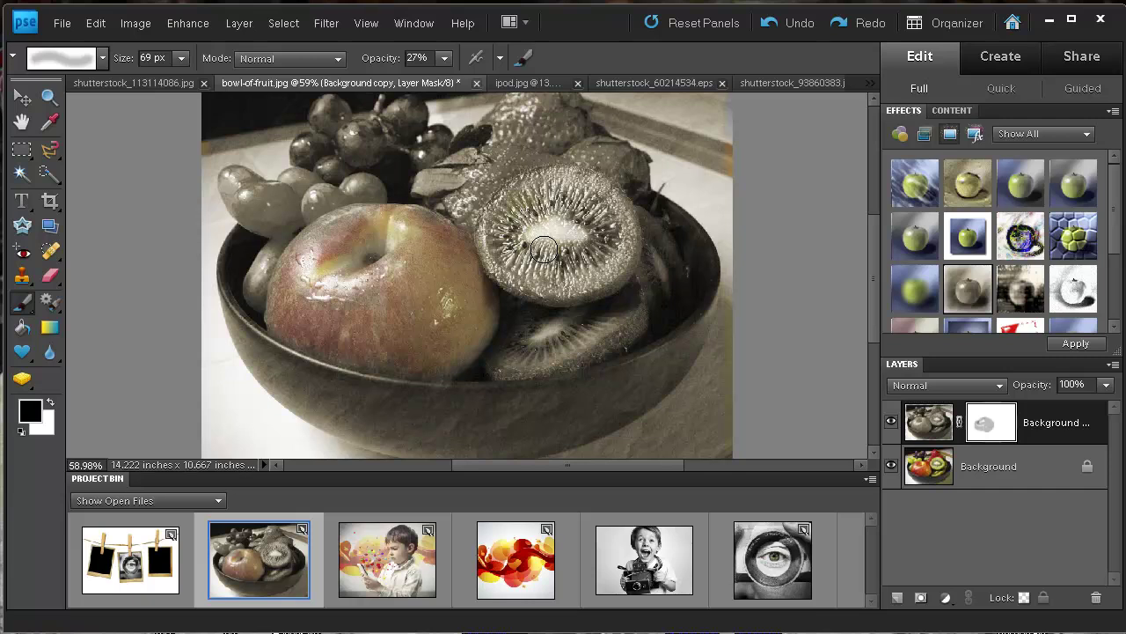
mouse_move(549, 132)
mouse_down()
mouse_move(537, 104)
mouse_move(482, 174)
mouse_up()
mouse_move(410, 179)
mouse_down()
mouse_move(249, 203)
mouse_move(275, 213)
mouse_move(260, 181)
mouse_up()
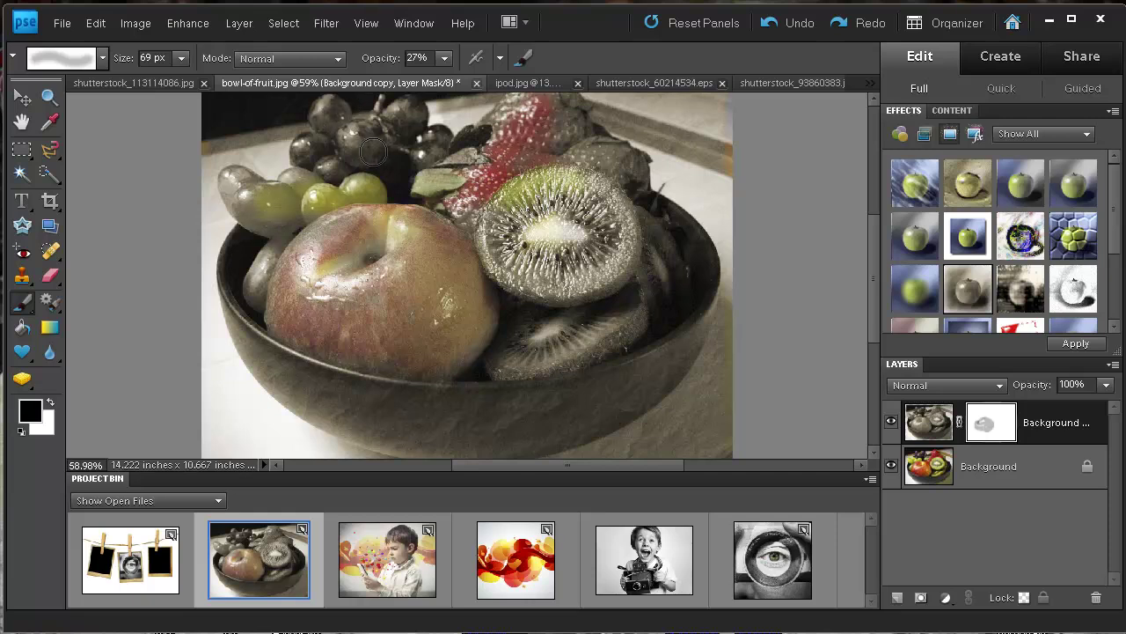
mouse_move(373, 151)
mouse_down()
mouse_move(266, 188)
mouse_move(246, 181)
mouse_move(522, 283)
mouse_move(552, 258)
mouse_move(514, 240)
mouse_move(537, 271)
mouse_move(572, 284)
mouse_move(599, 261)
mouse_move(585, 297)
mouse_move(531, 338)
mouse_move(612, 324)
mouse_move(519, 356)
mouse_move(598, 202)
mouse_move(594, 159)
mouse_move(610, 161)
mouse_move(421, 115)
mouse_move(375, 144)
mouse_move(419, 123)
mouse_move(591, 226)
mouse_move(574, 199)
mouse_move(602, 237)
mouse_up()
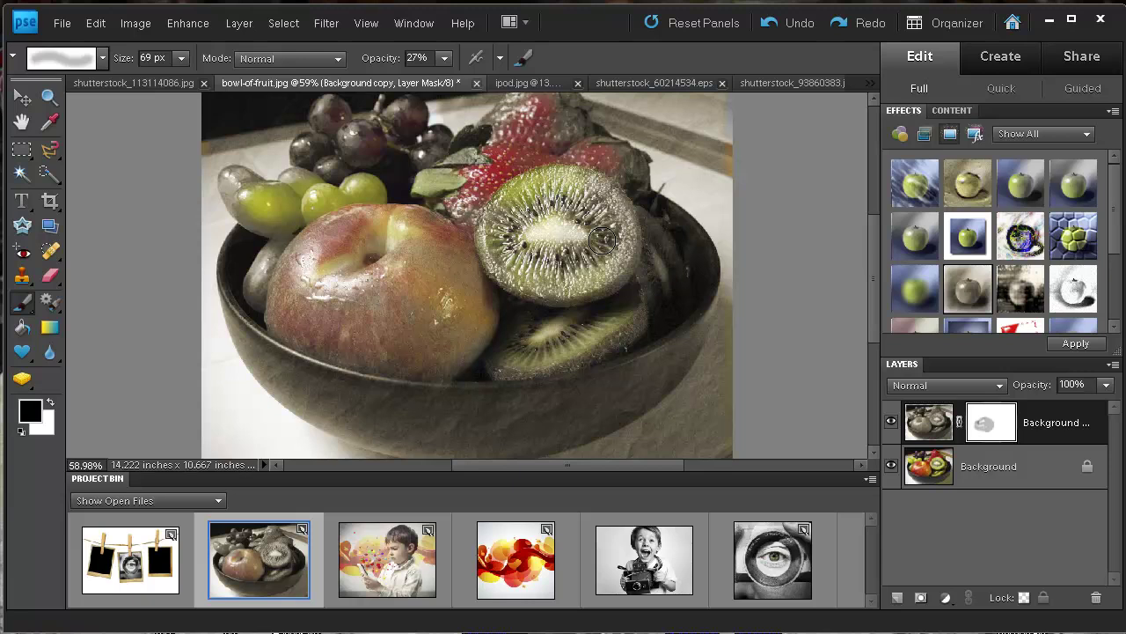
drag(603, 238, 605, 241)
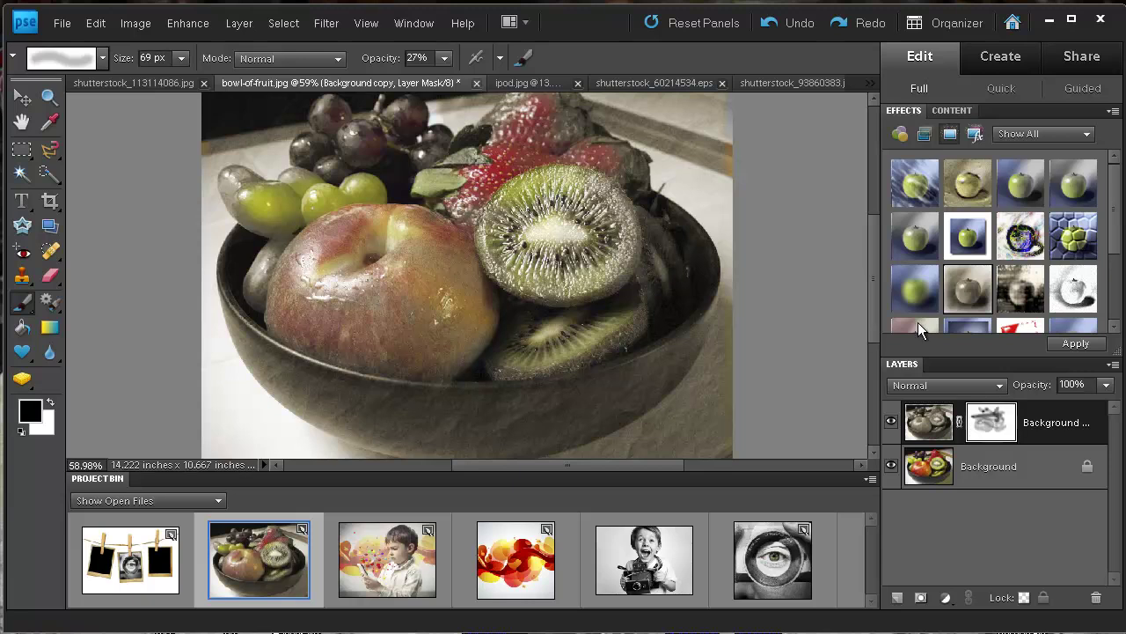